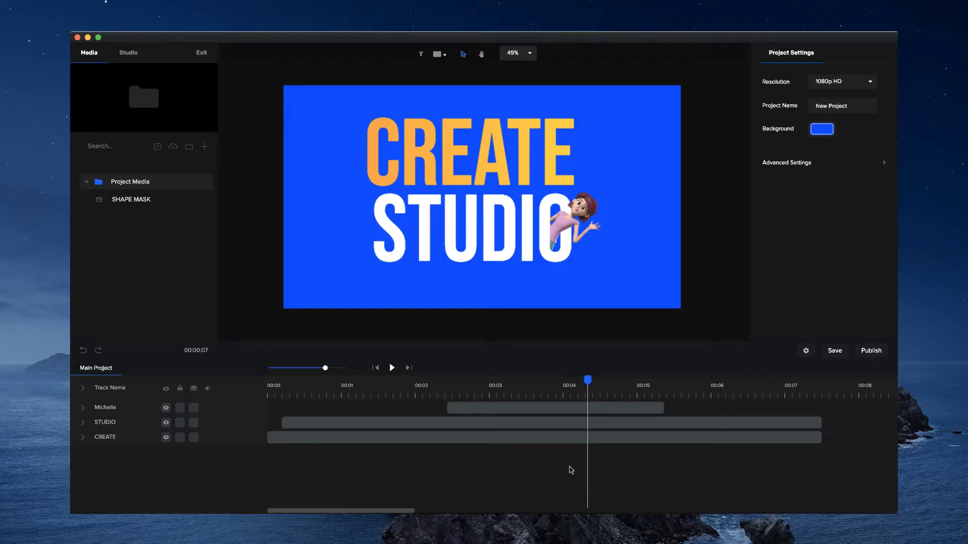
Play and scrub the preview through the opening text animation to around 00:02.
{"action": "left_click", "coordinate": [376, 368]}
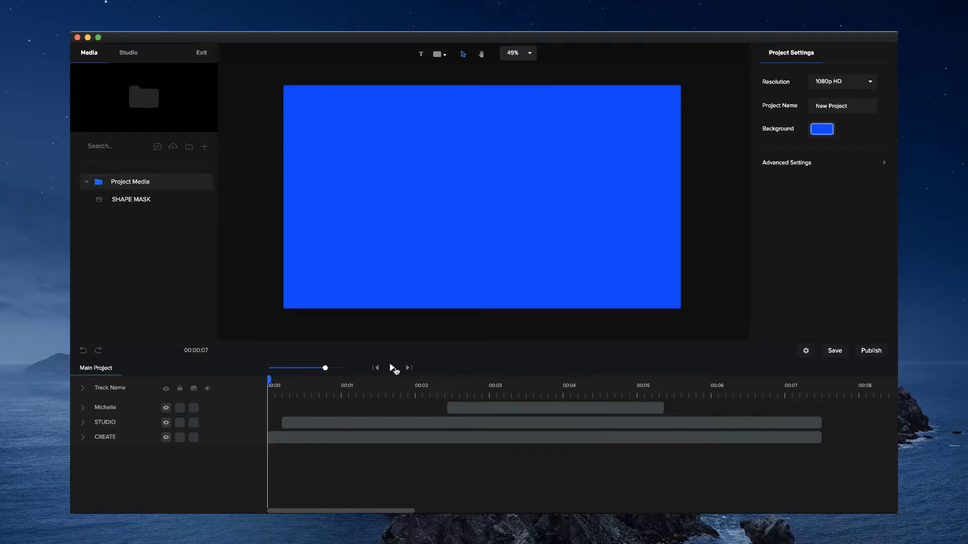
{"action": "left_click", "coordinate": [392, 368]}
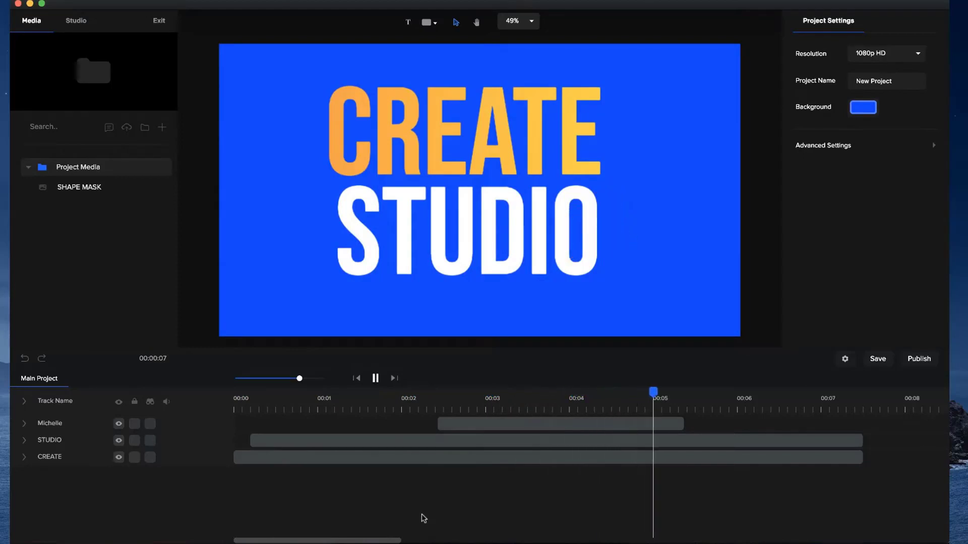
{"action": "key", "text": "space"}
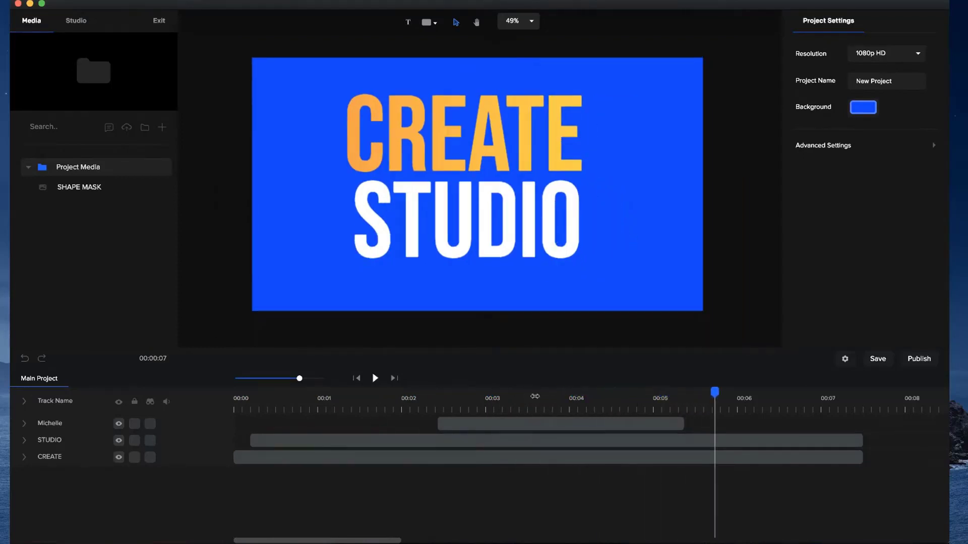
{"action": "left_click_drag", "start_coordinate": [535, 396], "coordinate": [499, 405]}
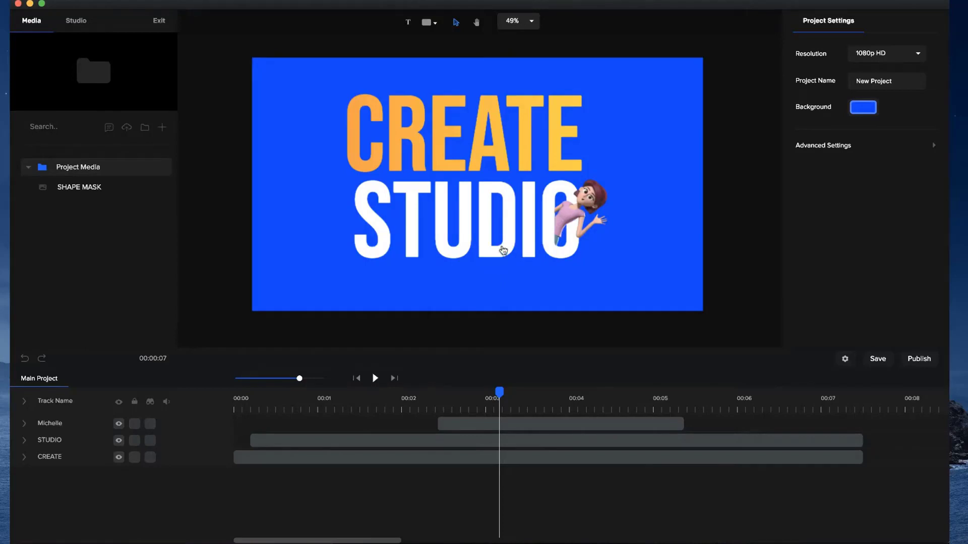
{"action": "left_click", "coordinate": [419, 401]}
{"action": "left_click_drag", "start_coordinate": [419, 398], "coordinate": [474, 393]}
Select Michelle near 00:03 to show scale 74, rotation 34°, x 1254, y 729, then scrub and zoom.
{"action": "left_click", "coordinate": [482, 417]}
{"action": "left_click", "coordinate": [486, 423]}
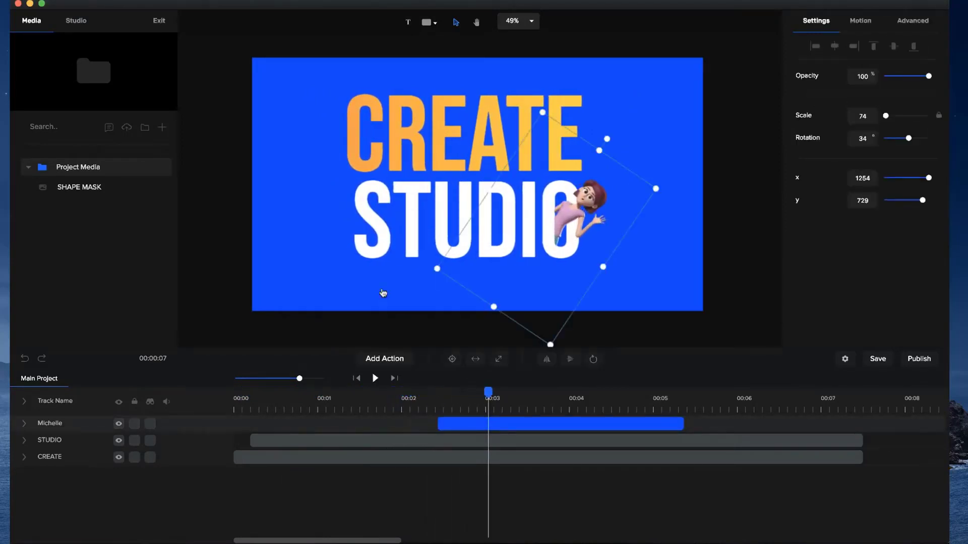
{"action": "left_click_drag", "start_coordinate": [391, 403], "coordinate": [323, 391]}
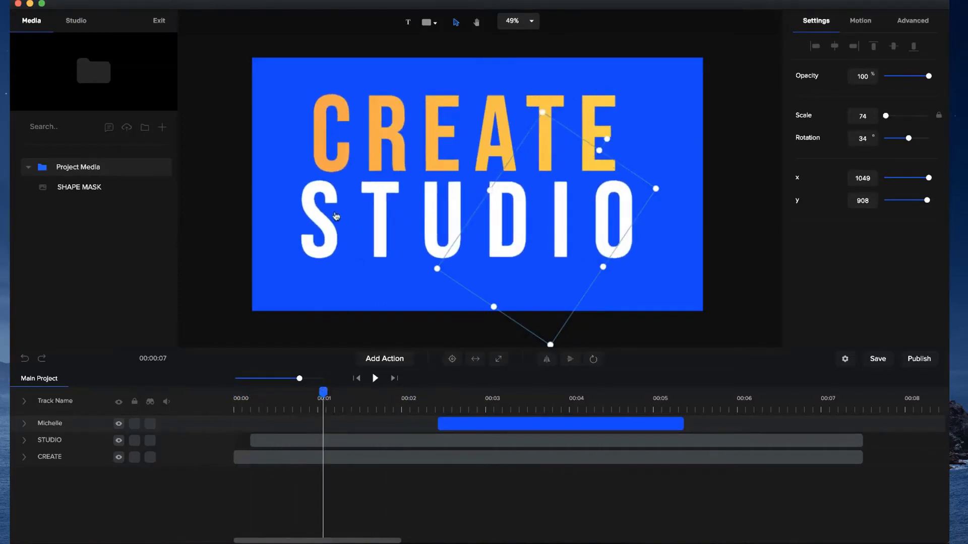
{"action": "left_click_drag", "start_coordinate": [318, 398], "coordinate": [491, 412]}
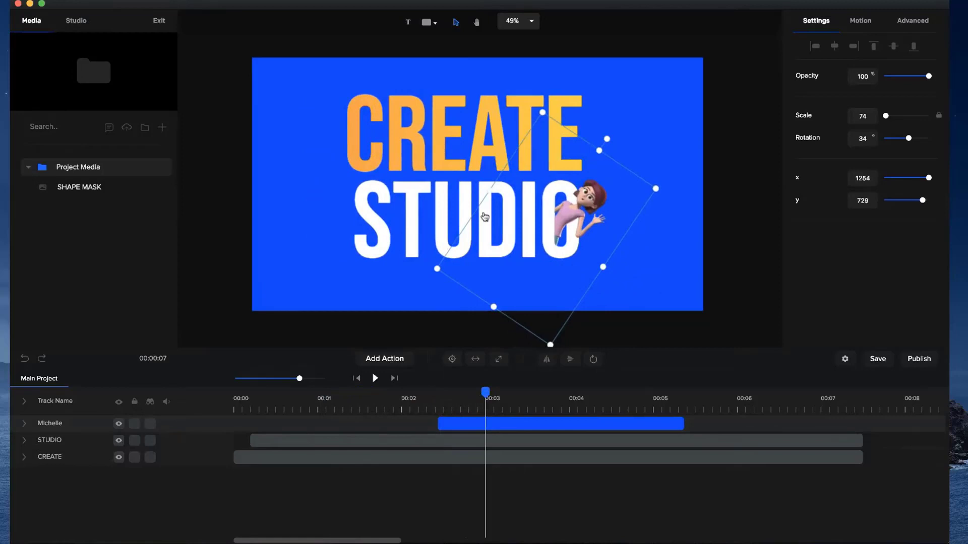
{"action": "left_click", "coordinate": [547, 398]}
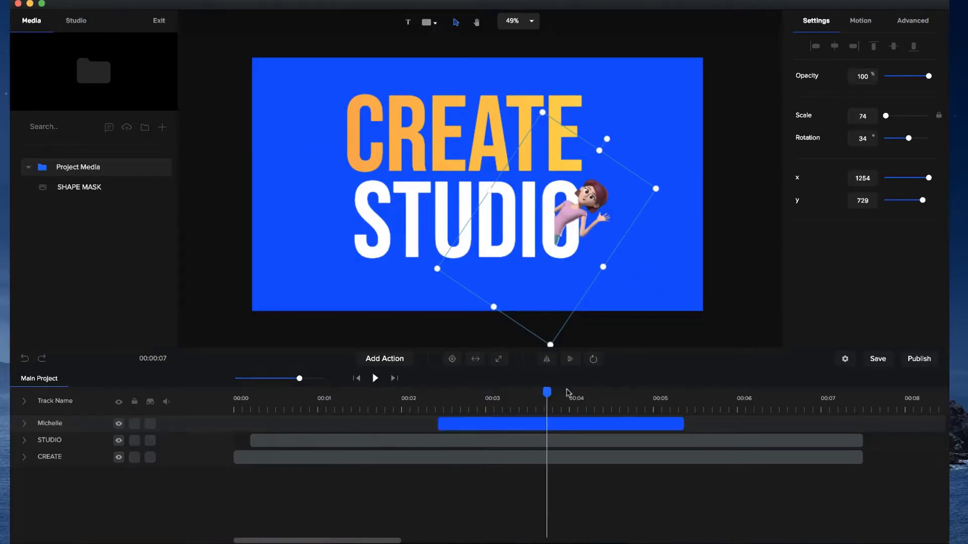
{"action": "scroll", "coordinate": [587, 220], "scroll_direction": "up", "scroll_amount": 5}
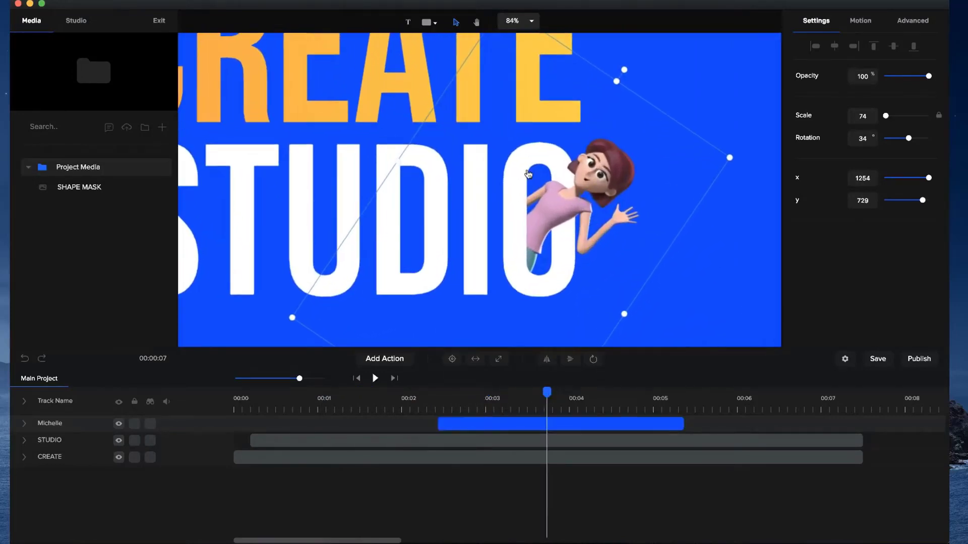
{"action": "scroll", "coordinate": [524, 247], "scroll_direction": "down", "scroll_amount": 4}
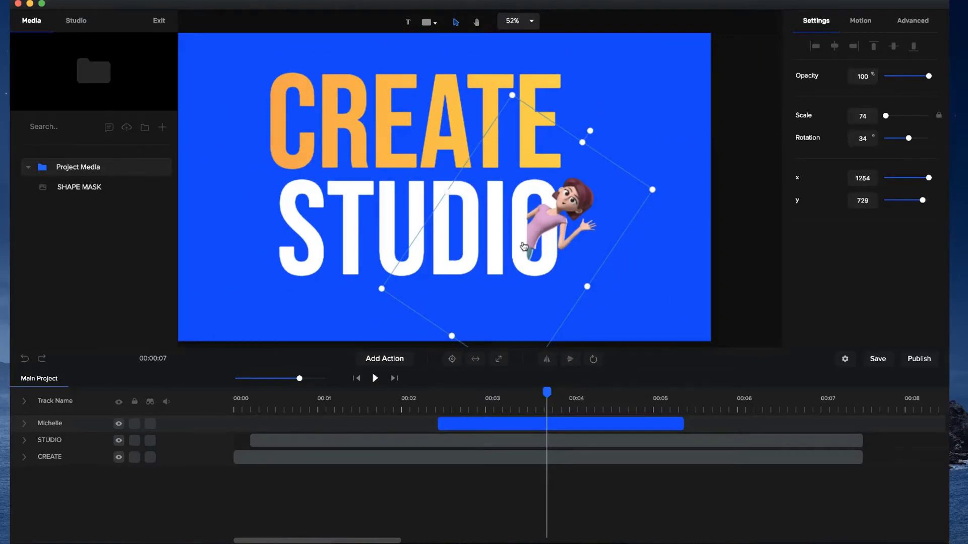
Delete the old Michelle and drag a new Michelle 3D character from Studio > 3D onto the canvas.
{"action": "key", "text": "Delete"}
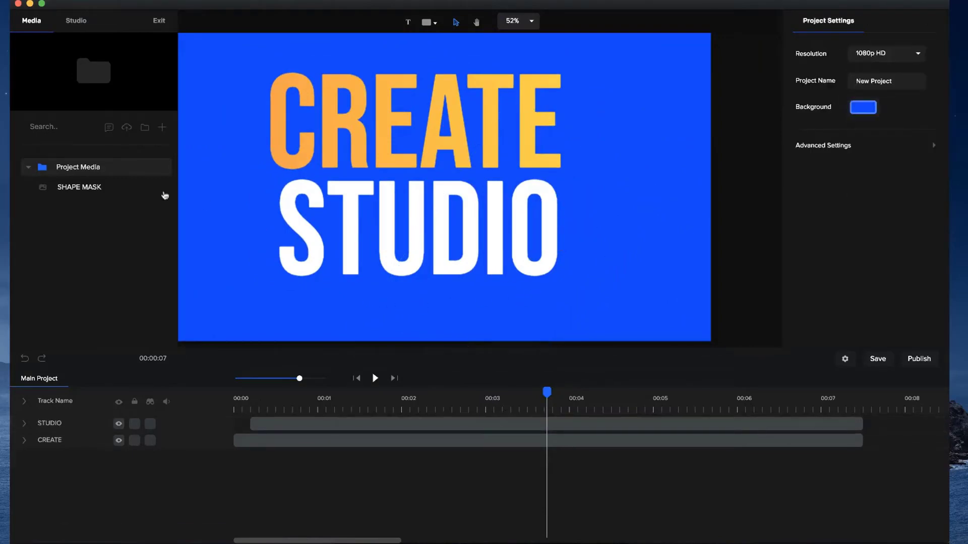
{"action": "left_click", "coordinate": [29, 169]}
{"action": "left_click", "coordinate": [76, 21]}
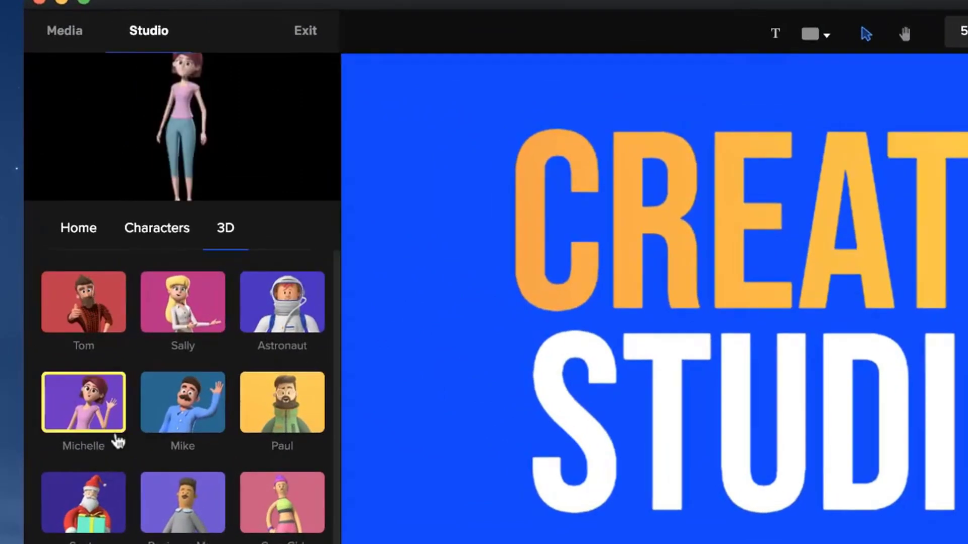
{"action": "left_click_drag", "start_coordinate": [117, 442], "coordinate": [854, 281]}
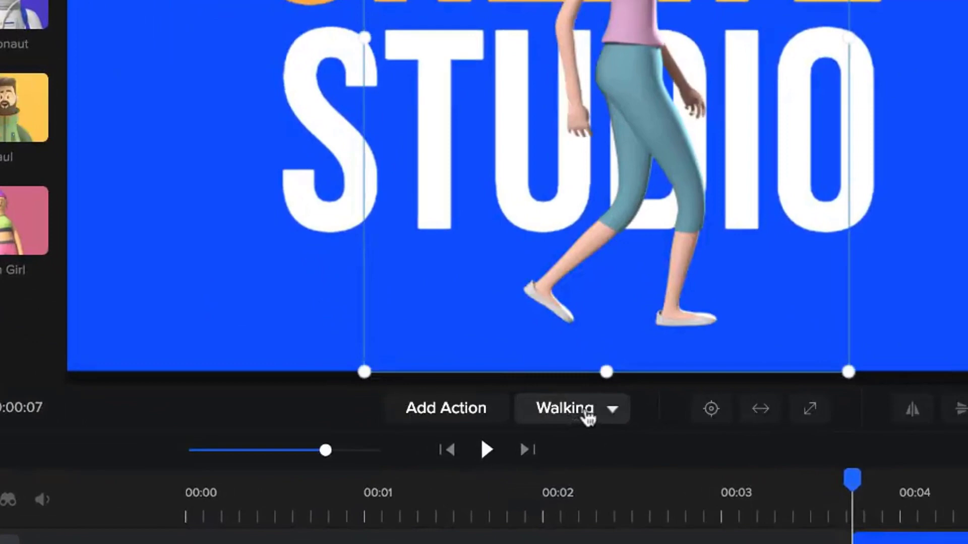
Switch her action from Walking to Waving and move her right and down beside the text.
{"action": "left_click", "coordinate": [495, 439]}
{"action": "scroll", "coordinate": [609, 272], "scroll_direction": "down", "scroll_amount": 3}
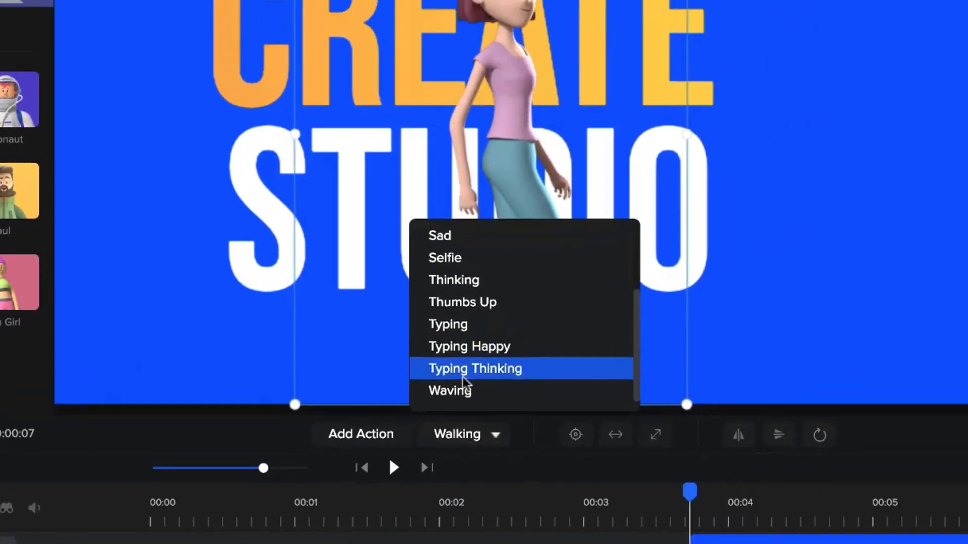
{"action": "left_click", "coordinate": [580, 352]}
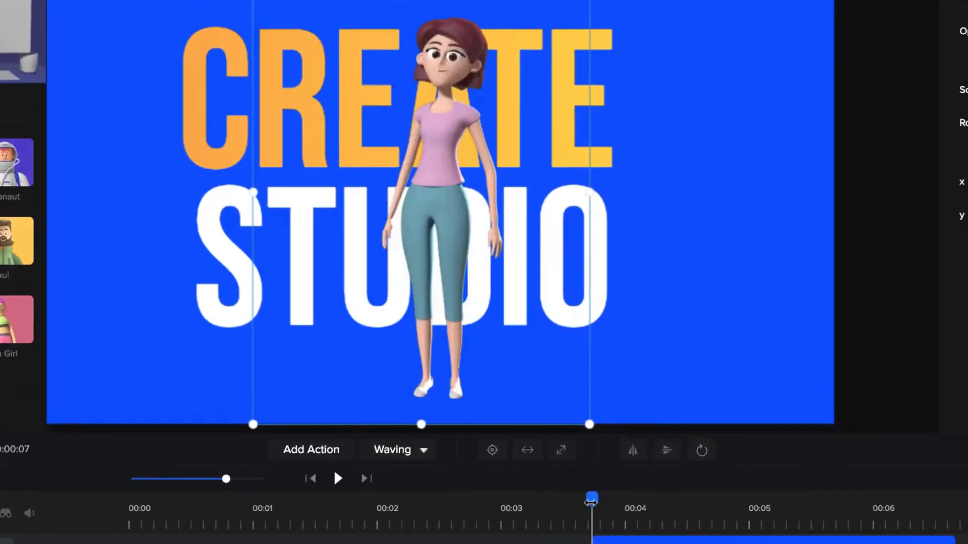
{"action": "left_click_drag", "start_coordinate": [591, 501], "coordinate": [660, 504]}
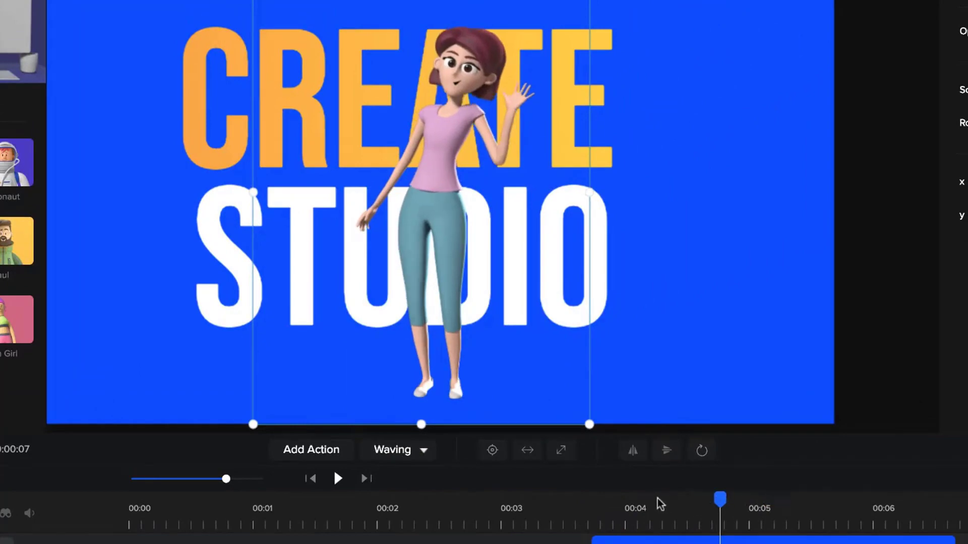
{"action": "left_click_drag", "start_coordinate": [512, 131], "coordinate": [560, 216]}
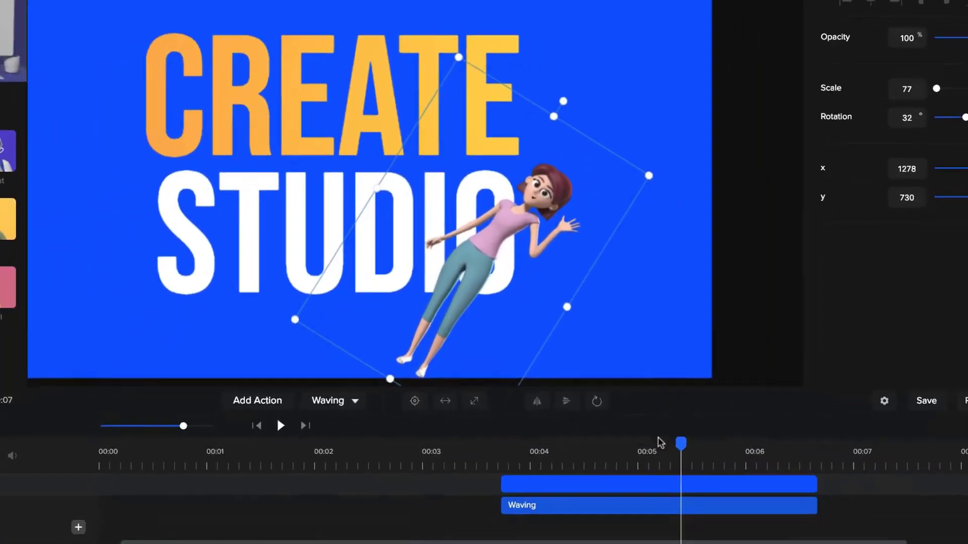
Drag Michelle's Waving clip left so it starts at the playhead near 00:02.3.
{"action": "left_click_drag", "start_coordinate": [721, 540], "coordinate": [508, 536]}
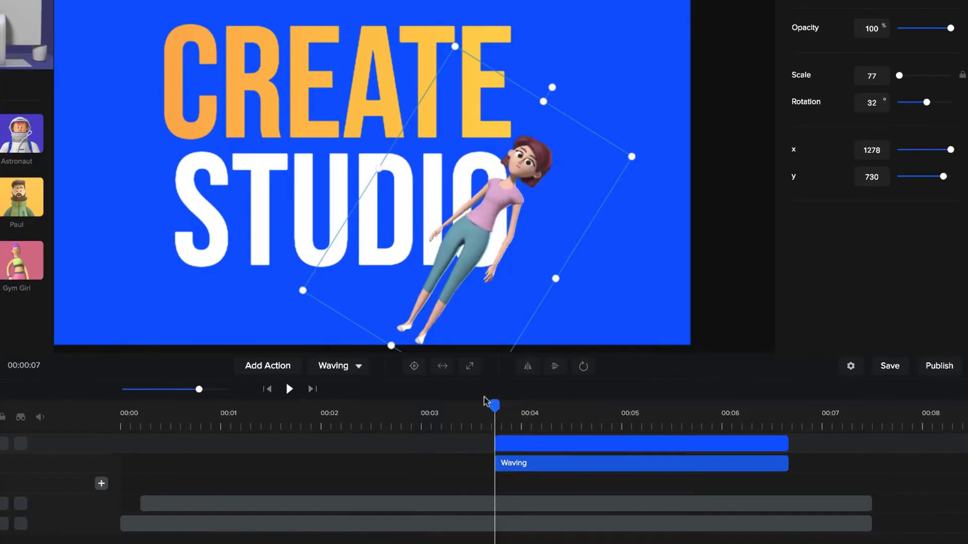
{"action": "left_click_drag", "start_coordinate": [485, 402], "coordinate": [351, 411]}
{"action": "left_click", "coordinate": [527, 445]}
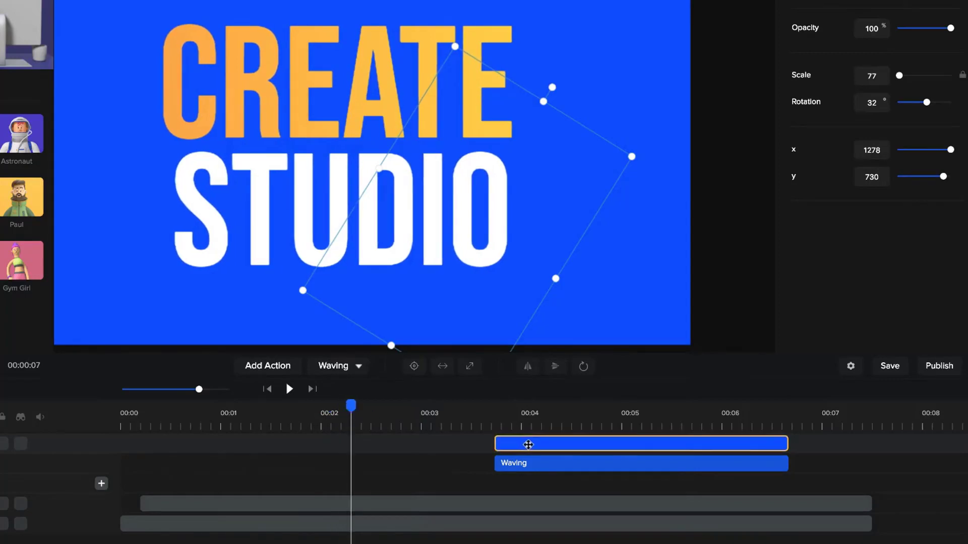
{"action": "left_click_drag", "start_coordinate": [527, 445], "coordinate": [383, 444]}
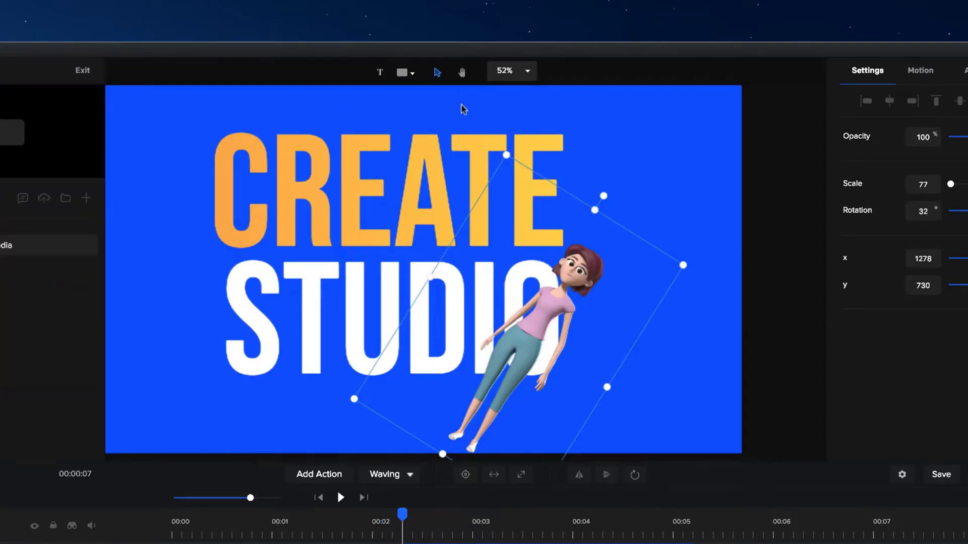
Add a white rounded rectangle, rotate it 90° upright, shrink it and place it beside Michelle.
{"action": "left_click", "coordinate": [407, 73]}
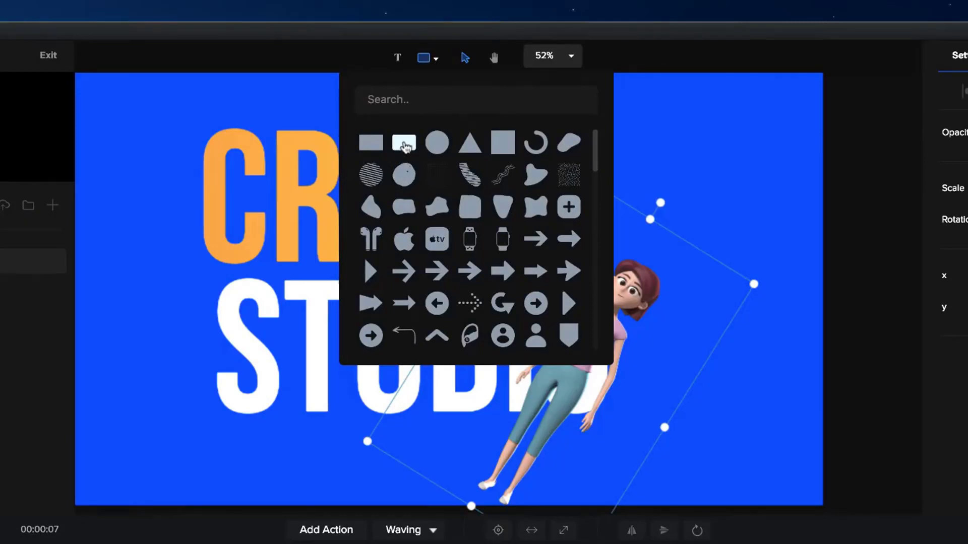
{"action": "left_click", "coordinate": [404, 145]}
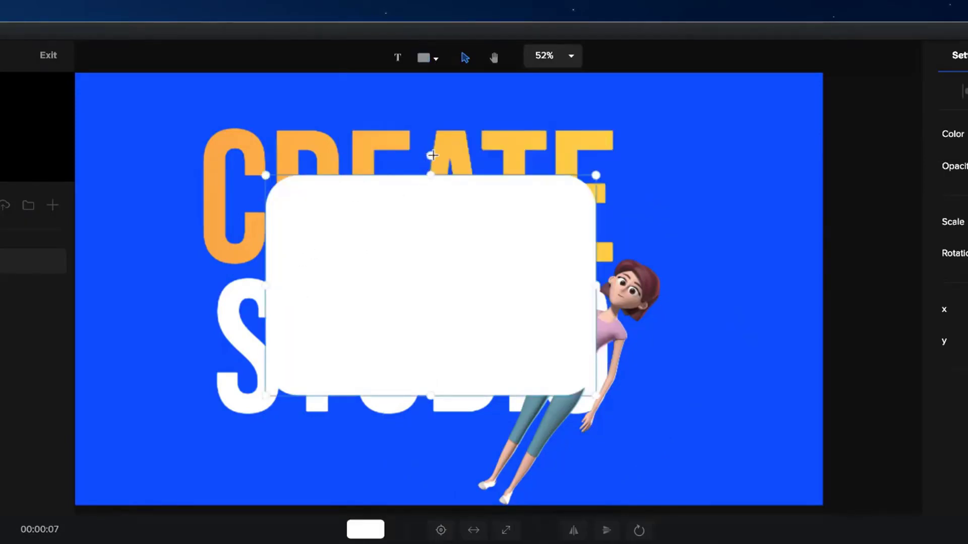
{"action": "left_click_drag", "start_coordinate": [433, 155], "coordinate": [335, 287]}
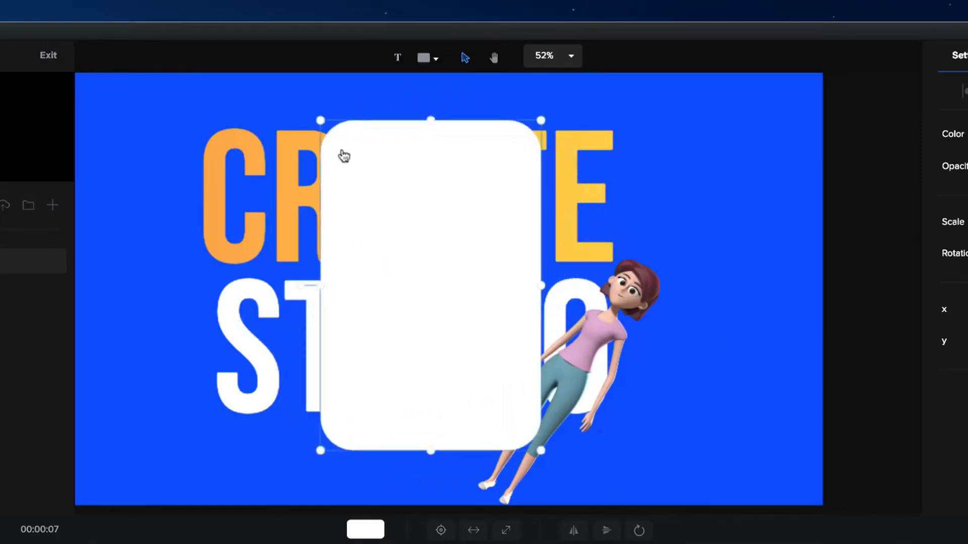
{"action": "left_click_drag", "start_coordinate": [320, 121], "coordinate": [453, 324]}
{"action": "left_click_drag", "start_coordinate": [473, 409], "coordinate": [581, 355]}
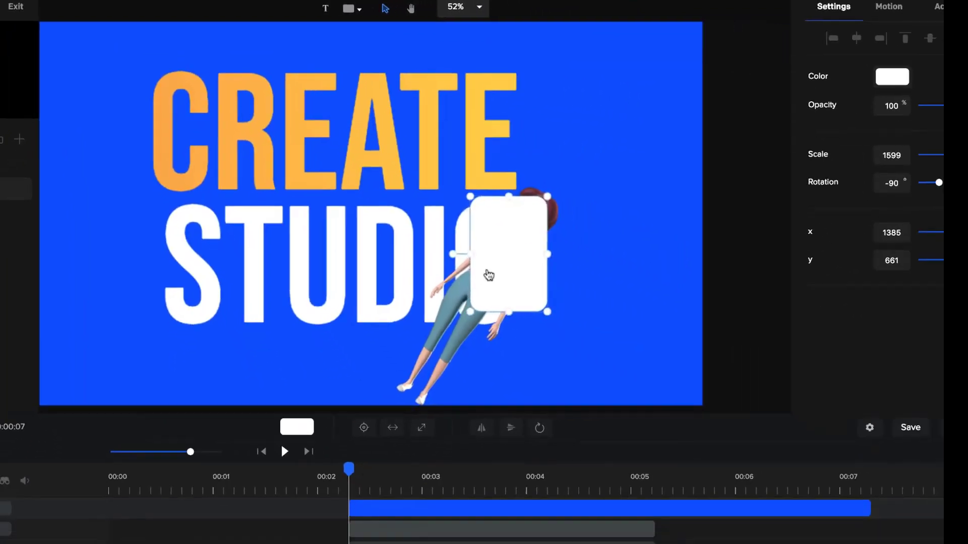
{"action": "scroll", "coordinate": [580, 356], "scroll_direction": "up", "scroll_amount": 3}
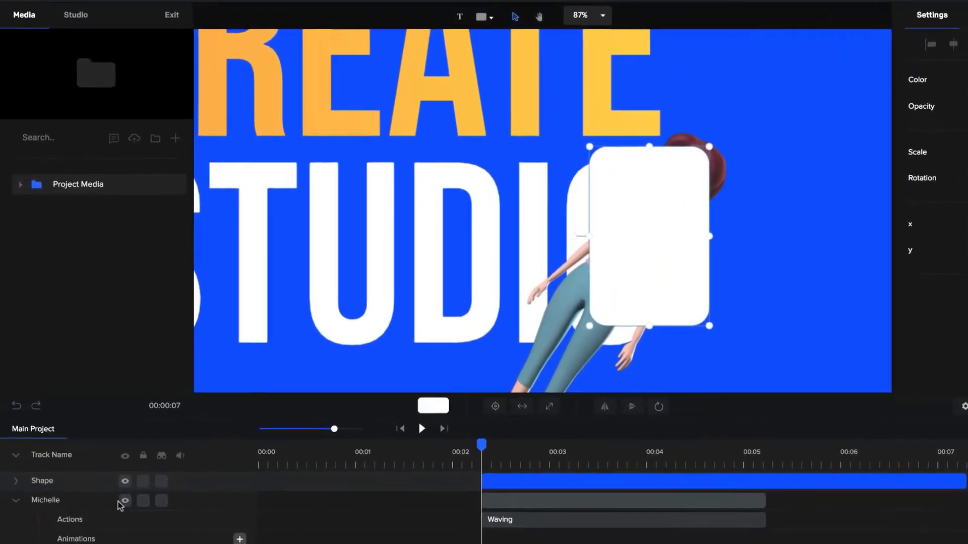
Hide Michelle, collapse her track and nudge the rectangle slightly up and right.
{"action": "left_click", "coordinate": [125, 503]}
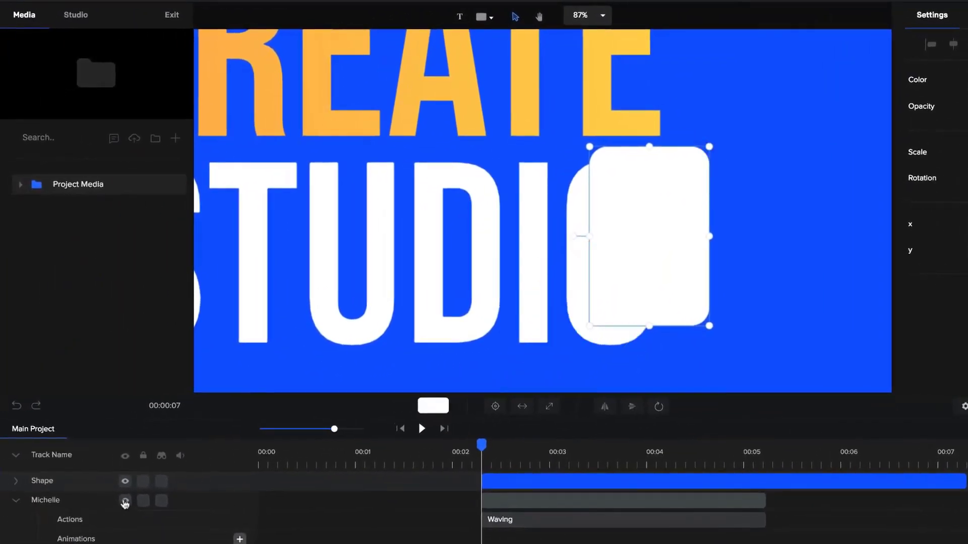
{"action": "left_click", "coordinate": [16, 503]}
{"action": "left_click_drag", "start_coordinate": [659, 291], "coordinate": [663, 283]}
{"action": "scroll", "coordinate": [663, 283], "scroll_direction": "up", "scroll_amount": 3}
{"action": "scroll", "coordinate": [663, 285], "scroll_direction": "up", "scroll_amount": 2}
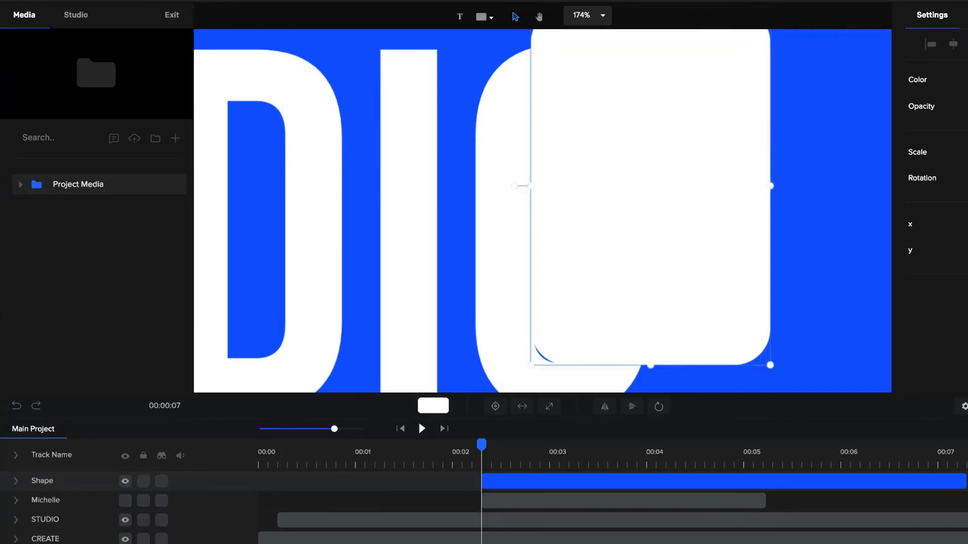
Recolour the rectangle to #A36767 brown and nudge it to x 1395, y 649.
{"action": "left_click", "coordinate": [954, 83]}
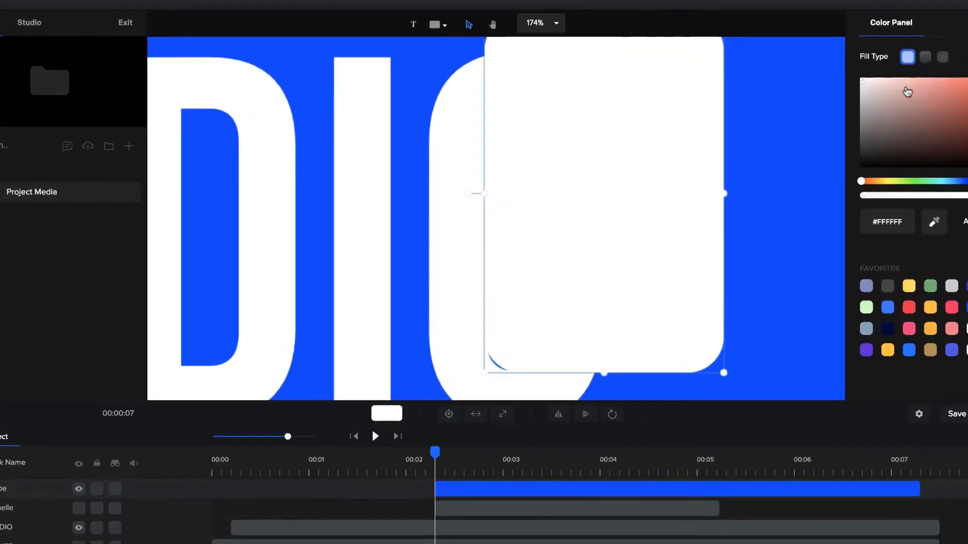
{"action": "left_click_drag", "start_coordinate": [907, 92], "coordinate": [920, 113]}
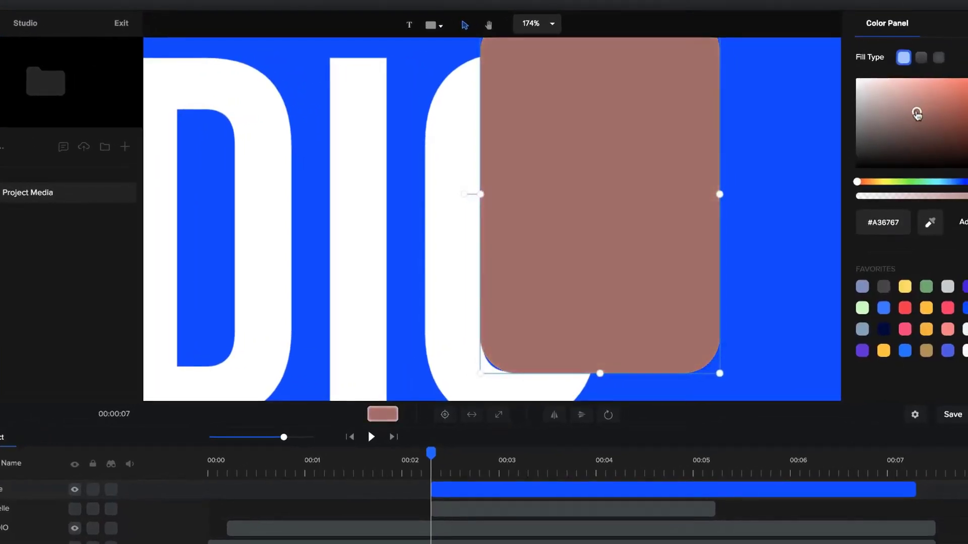
{"action": "left_click", "coordinate": [665, 319]}
{"action": "scroll", "coordinate": [579, 340], "scroll_direction": "up", "scroll_amount": 3}
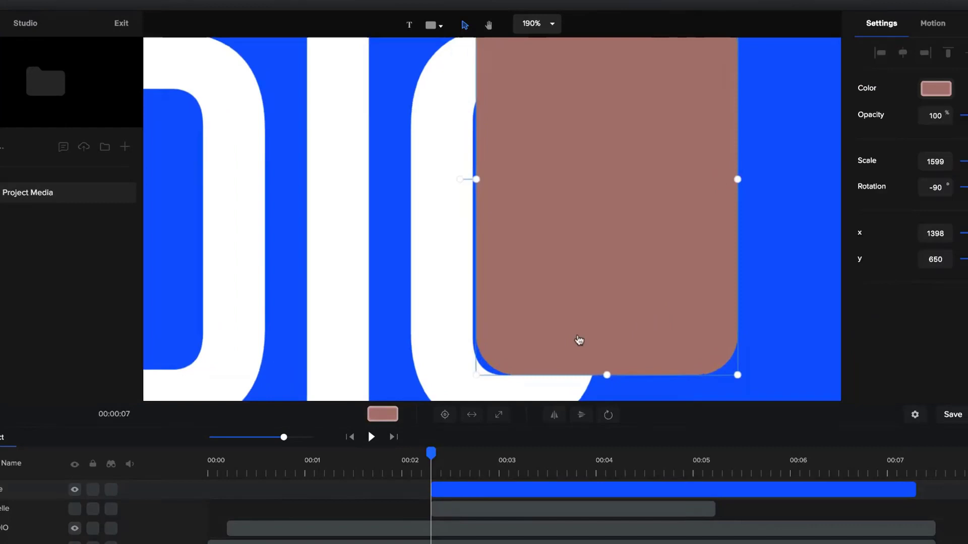
{"action": "left_click_drag", "start_coordinate": [562, 333], "coordinate": [557, 328]}
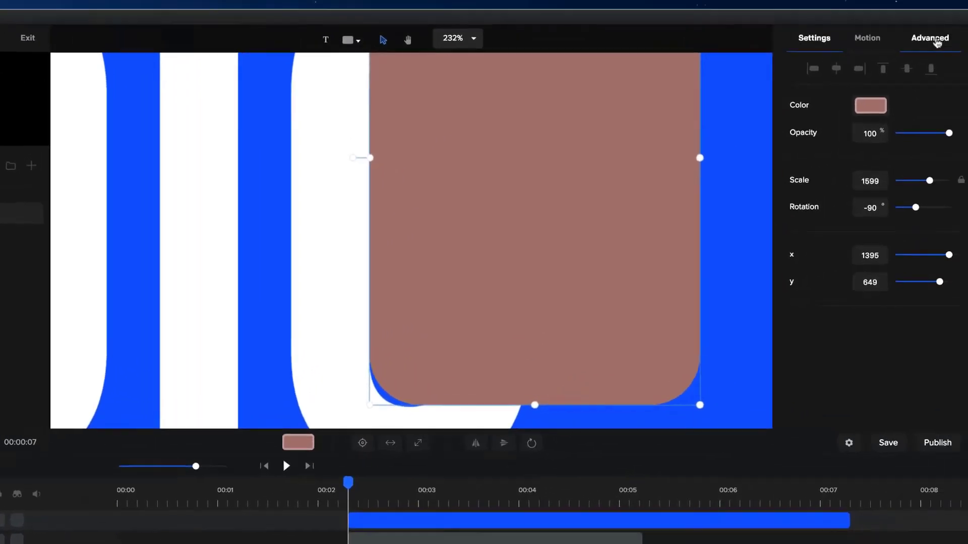
Set the rectangle's Border Radius to 1.3.
{"action": "left_click", "coordinate": [933, 37]}
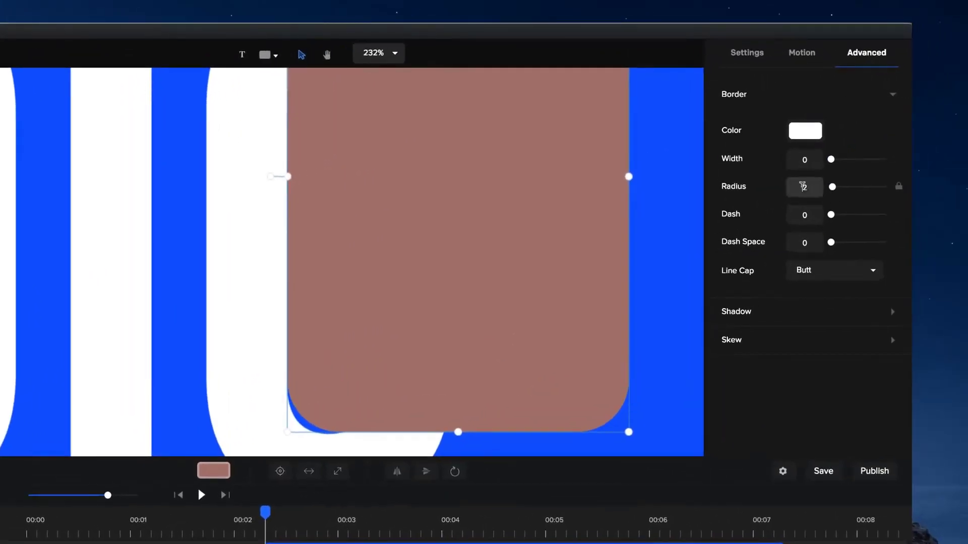
{"action": "double_click", "coordinate": [803, 186]}
{"action": "type", "text": "1"}
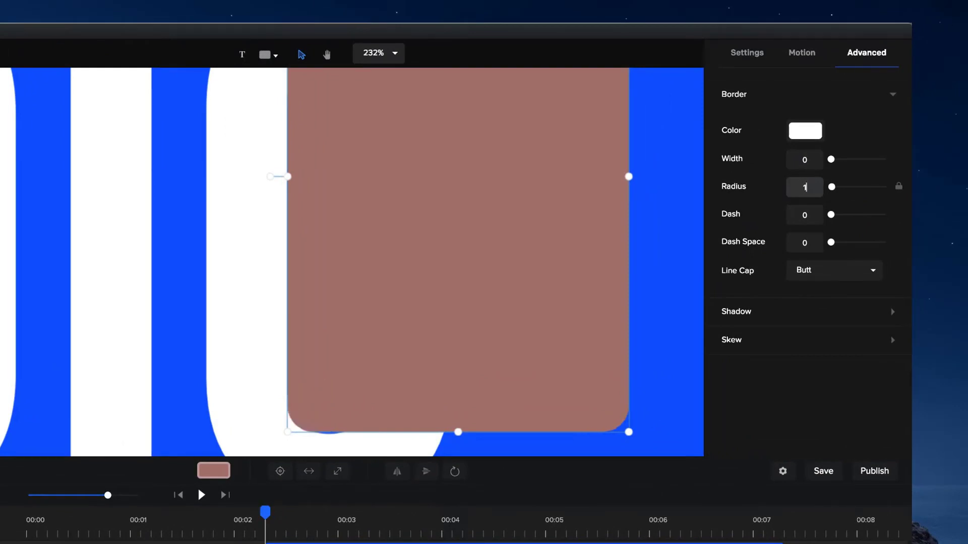
{"action": "type", "text": ".3"}
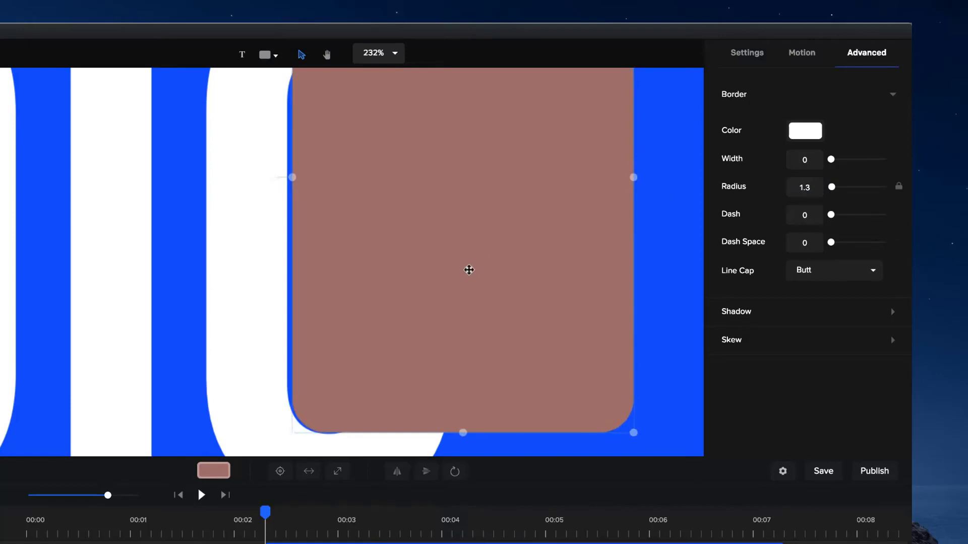
Enlarge the rectangle wider and taller so it covers STUDIO's O.
{"action": "scroll", "coordinate": [466, 276], "scroll_direction": "down", "scroll_amount": 4}
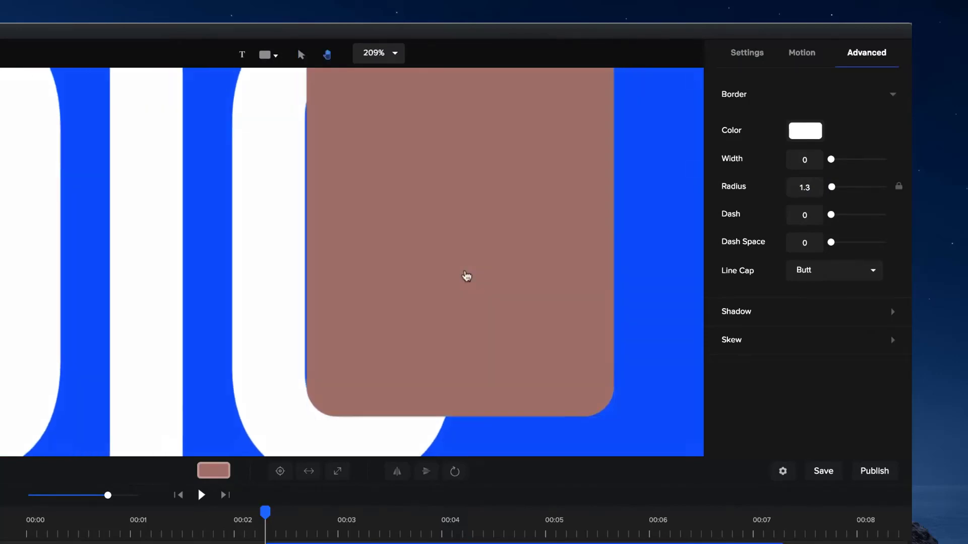
{"action": "scroll", "coordinate": [338, 348], "scroll_direction": "down", "scroll_amount": 6}
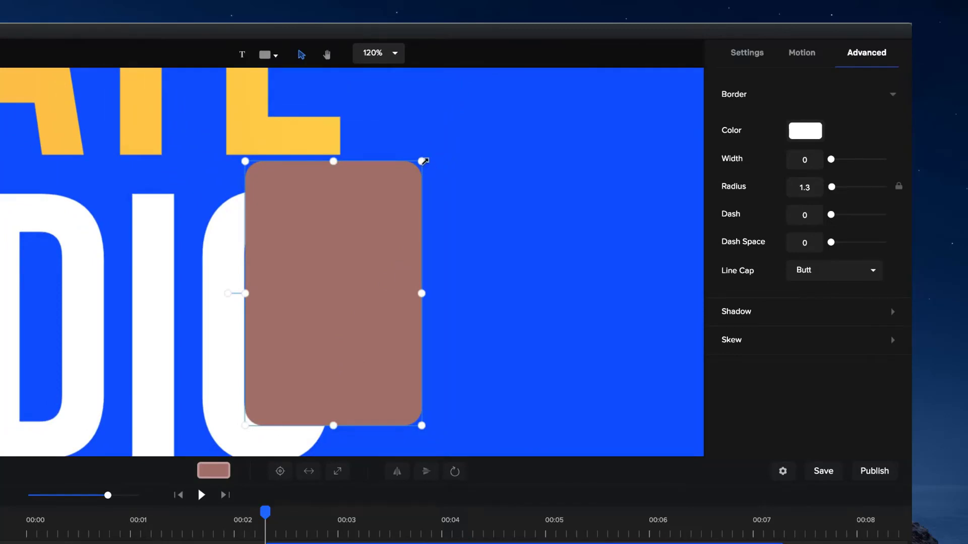
{"action": "left_click_drag", "start_coordinate": [425, 161], "coordinate": [433, 146]}
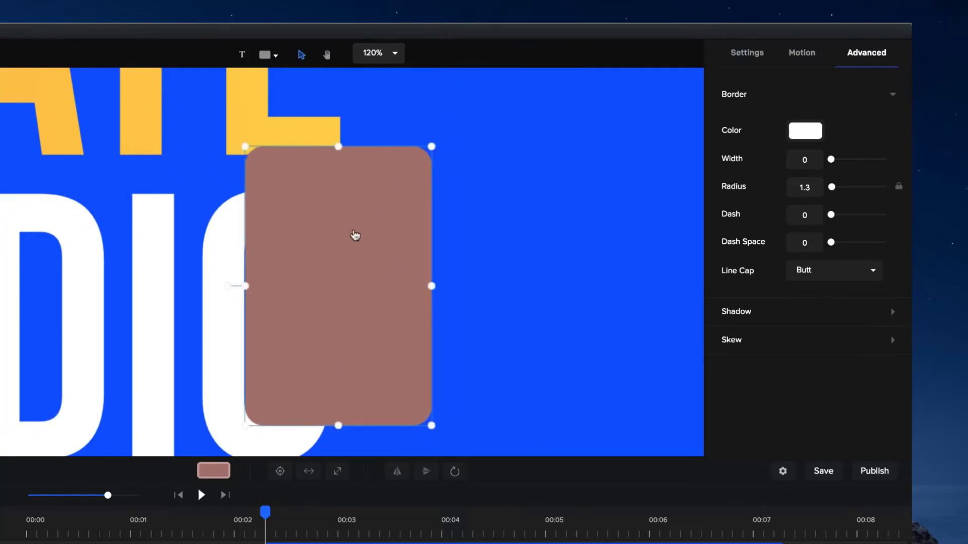
{"action": "left_click_drag", "start_coordinate": [355, 236], "coordinate": [351, 230]}
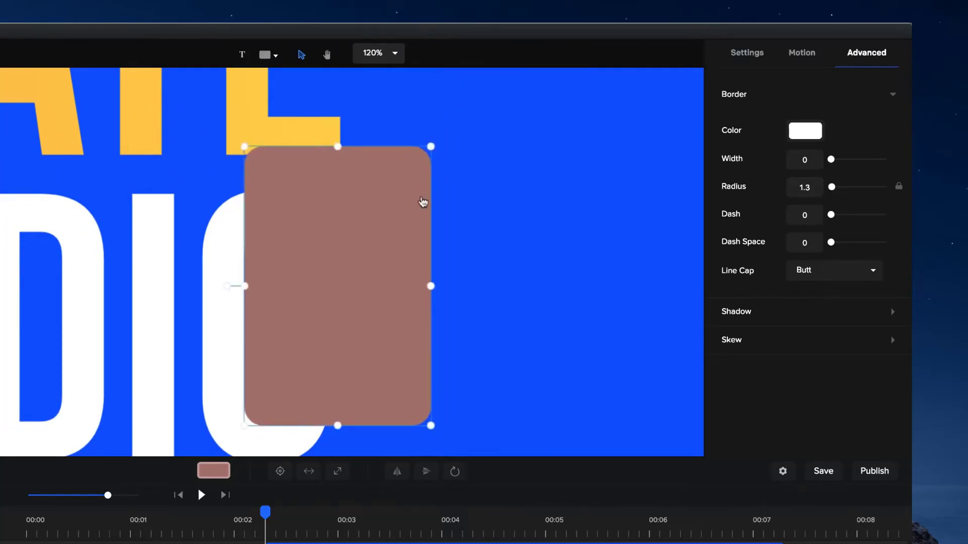
{"action": "left_click_drag", "start_coordinate": [430, 285], "coordinate": [440, 285]}
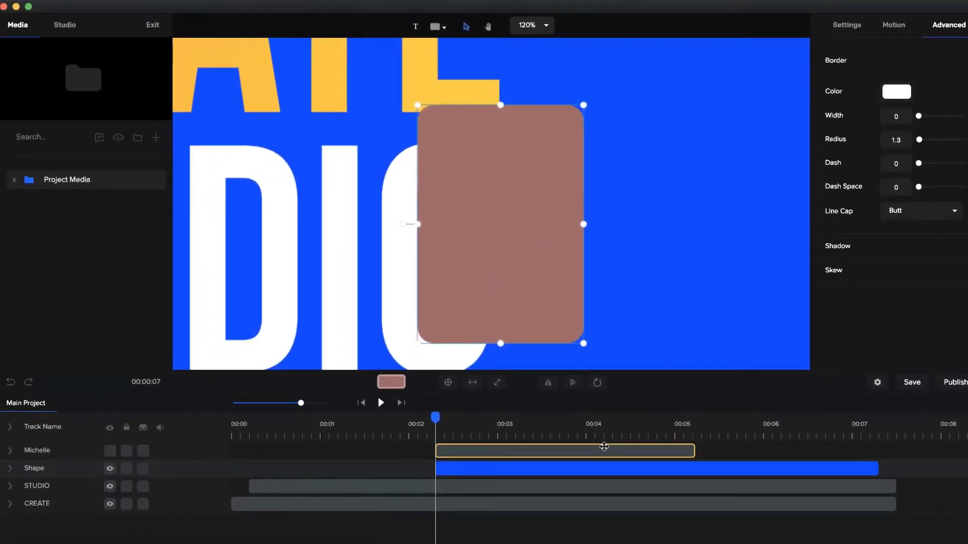
Make Michelle visible again and mask her with the rounded rectangle via Mask with > Shape.
{"action": "left_click", "coordinate": [604, 450]}
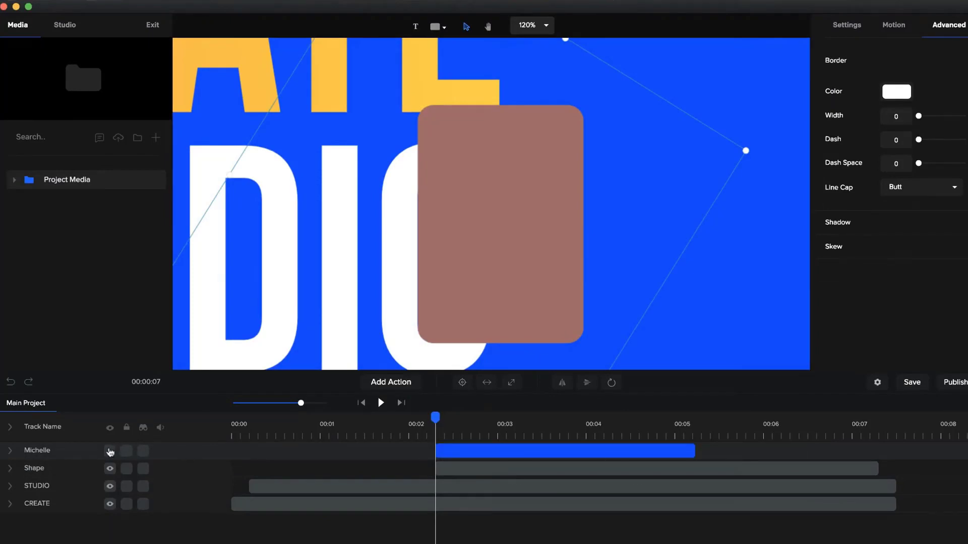
{"action": "left_click", "coordinate": [110, 451]}
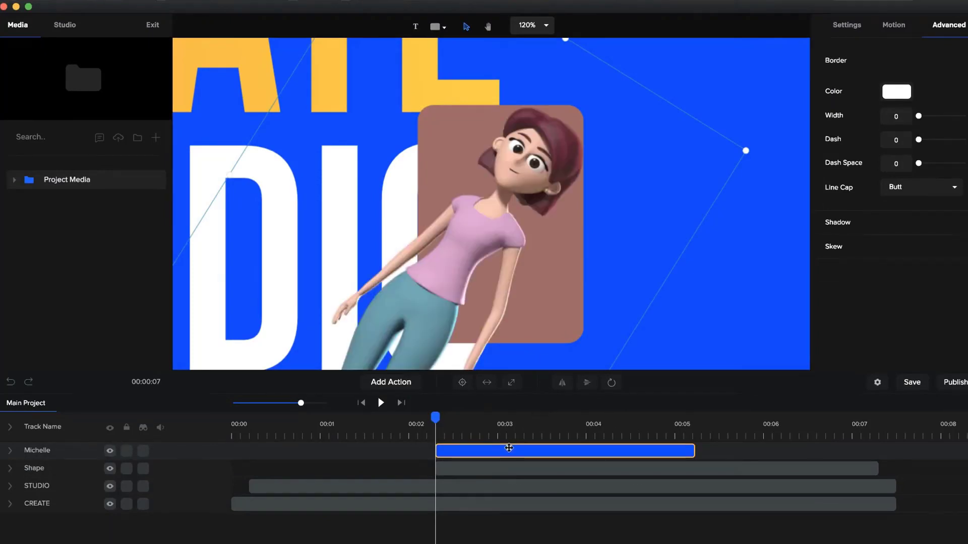
{"action": "right_click", "coordinate": [508, 447]}
{"action": "mouse_move", "coordinate": [544, 515]}
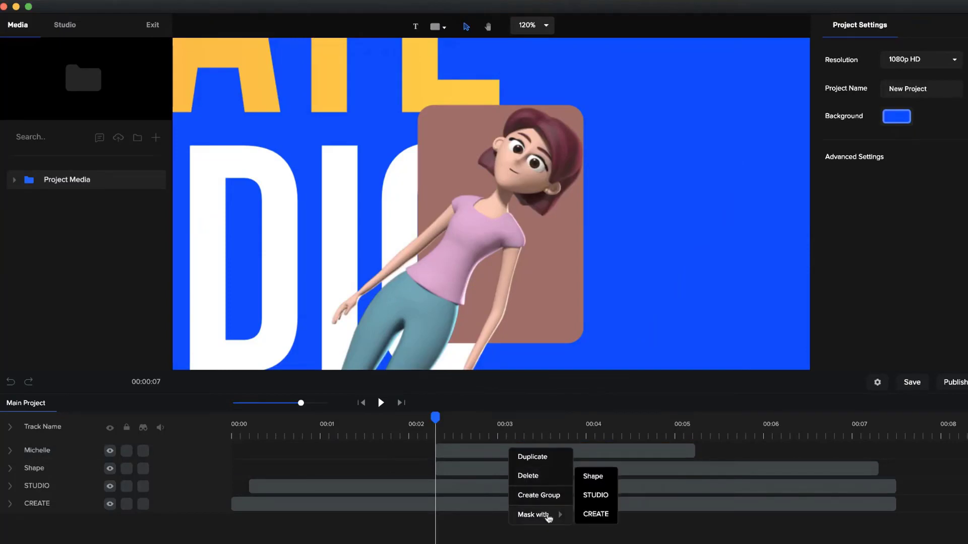
{"action": "left_click", "coordinate": [592, 478]}
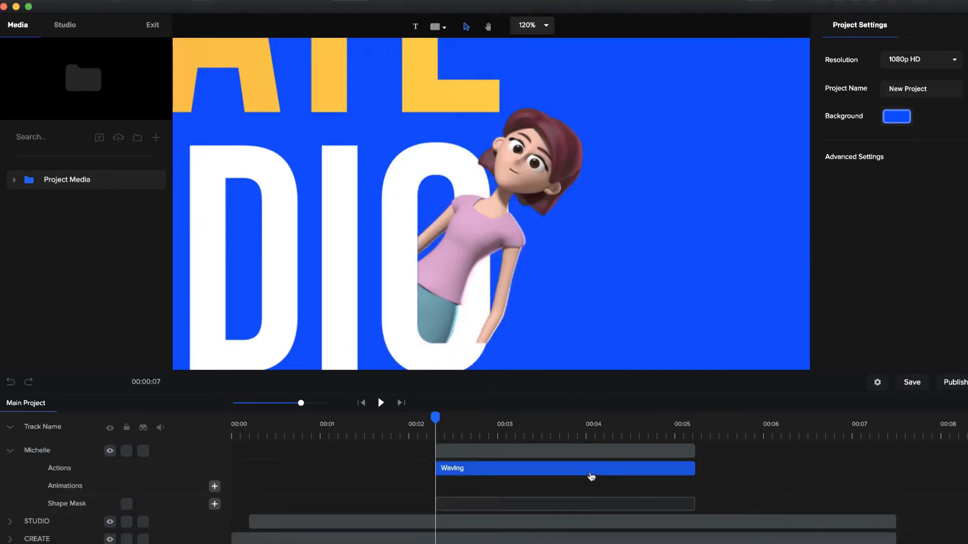
Select Michelle, move her up and right, and shrink her.
{"action": "left_click", "coordinate": [506, 220]}
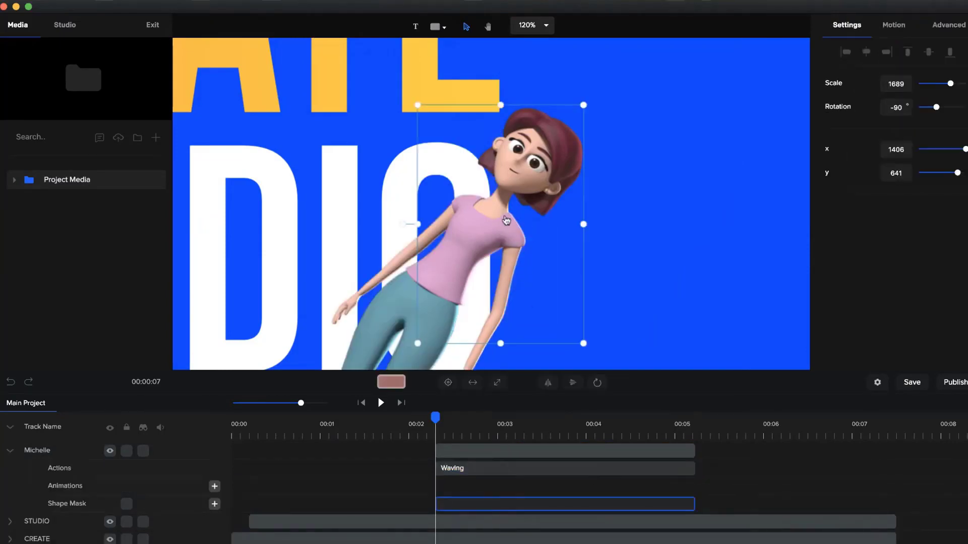
{"action": "left_click", "coordinate": [374, 325]}
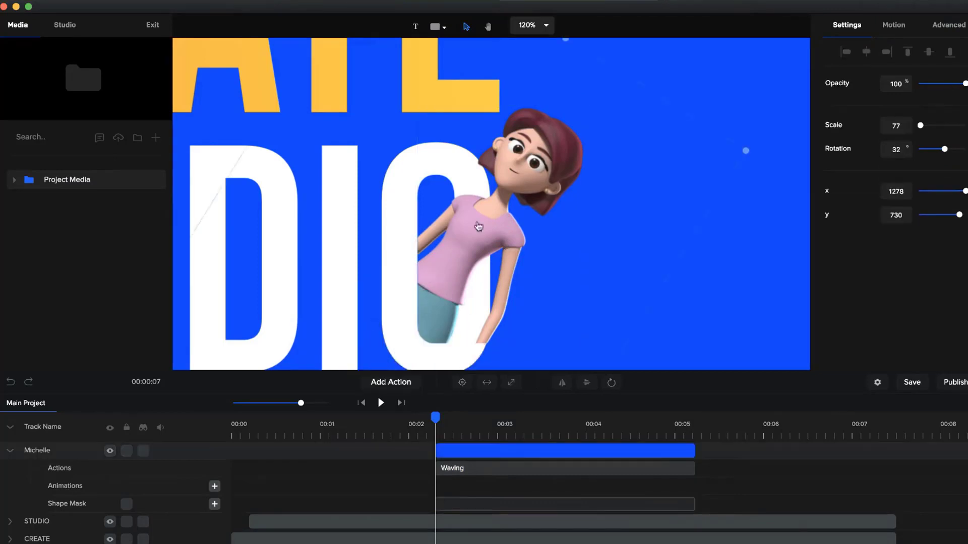
{"action": "left_click_drag", "start_coordinate": [355, 340], "coordinate": [369, 315]}
{"action": "left_click_drag", "start_coordinate": [757, 121], "coordinate": [661, 151]}
Nudge the shape mask left, then place Michelle at scale 61, x 1295, y 674.
{"action": "left_click", "coordinate": [474, 178]}
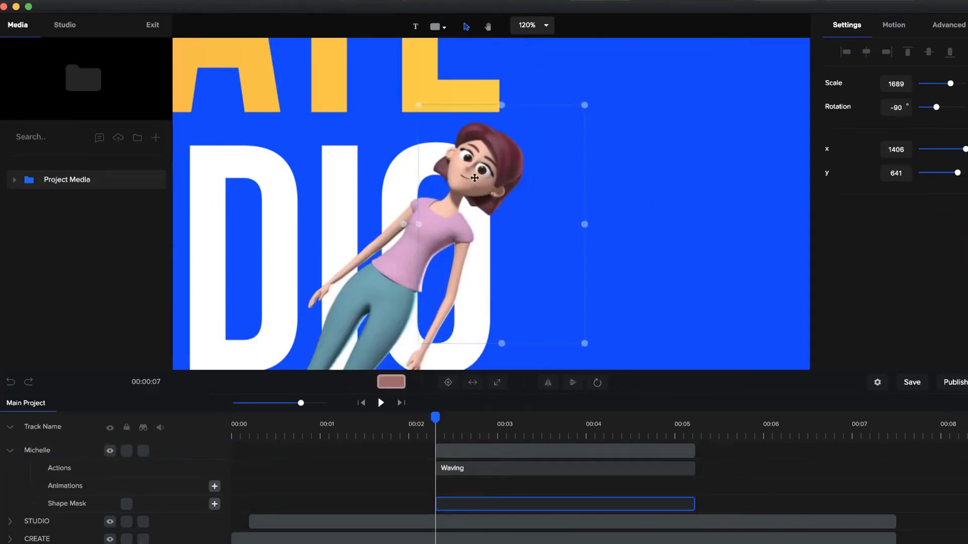
{"action": "left_click_drag", "start_coordinate": [474, 177], "coordinate": [472, 178]}
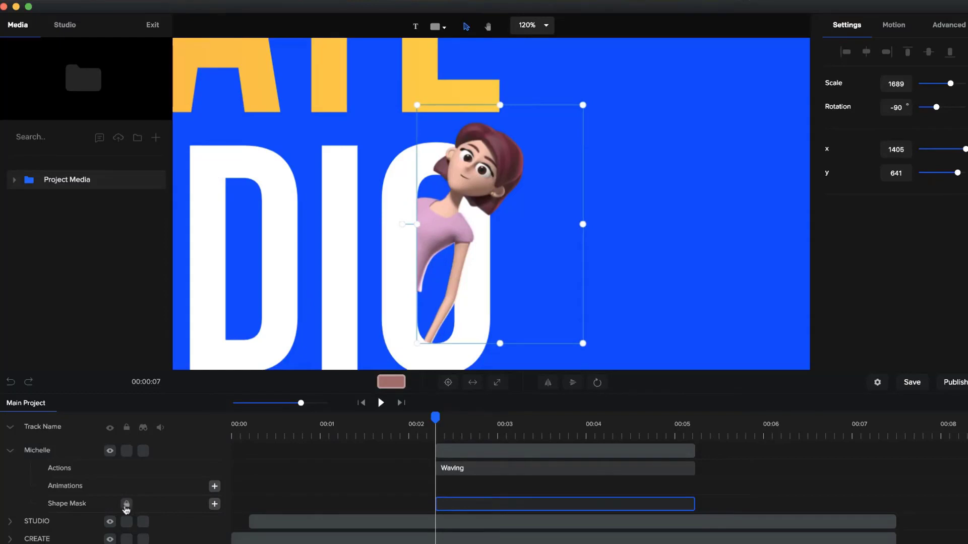
{"action": "left_click", "coordinate": [126, 505]}
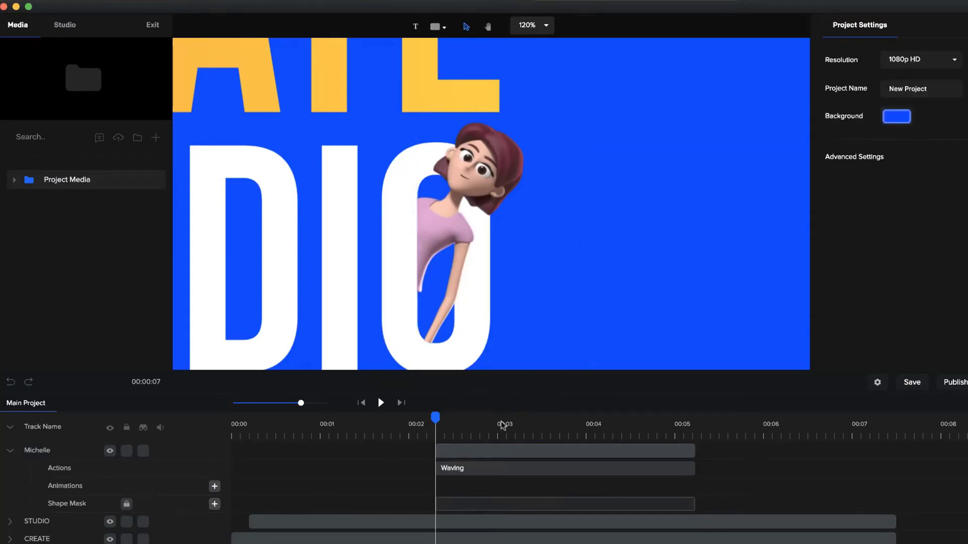
{"action": "left_click", "coordinate": [461, 239]}
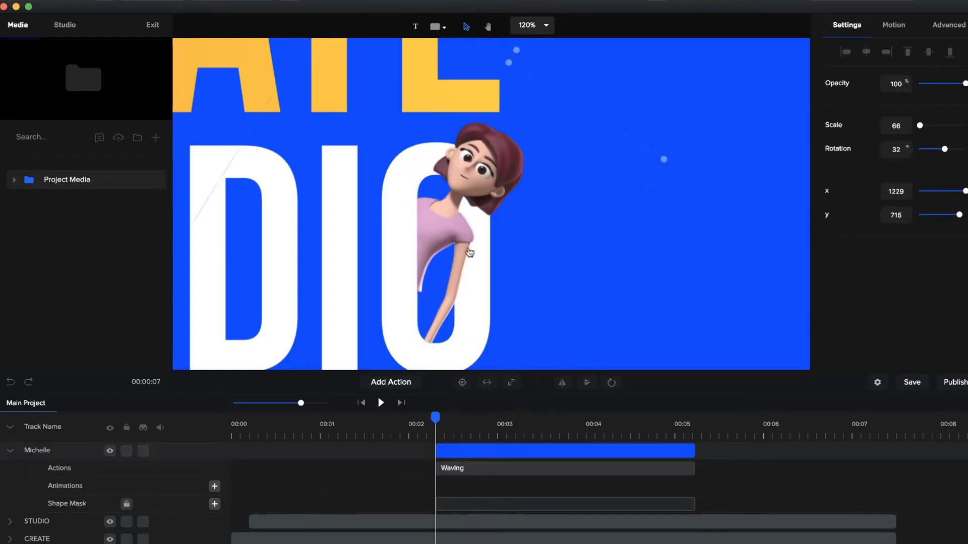
{"action": "left_click_drag", "start_coordinate": [465, 243], "coordinate": [514, 205]}
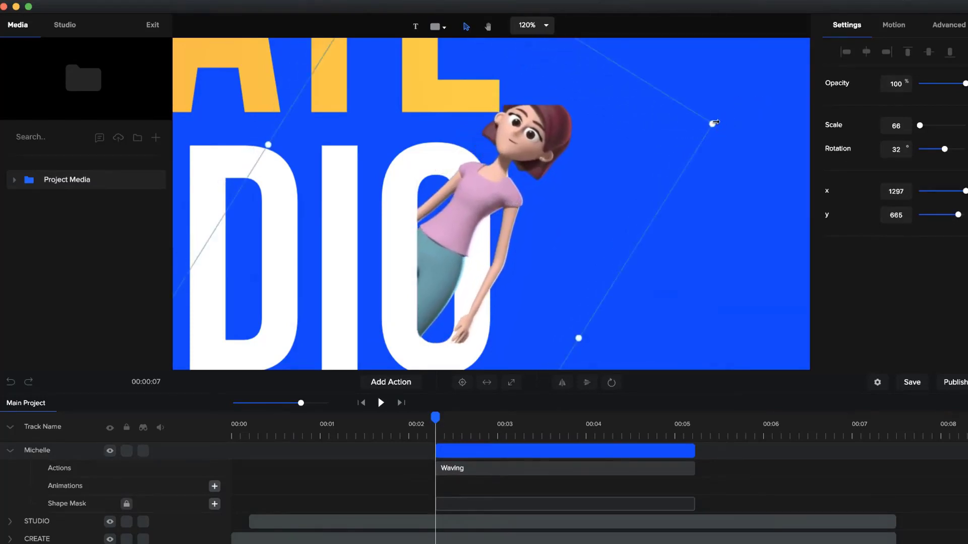
{"action": "left_click_drag", "start_coordinate": [715, 123], "coordinate": [669, 141]}
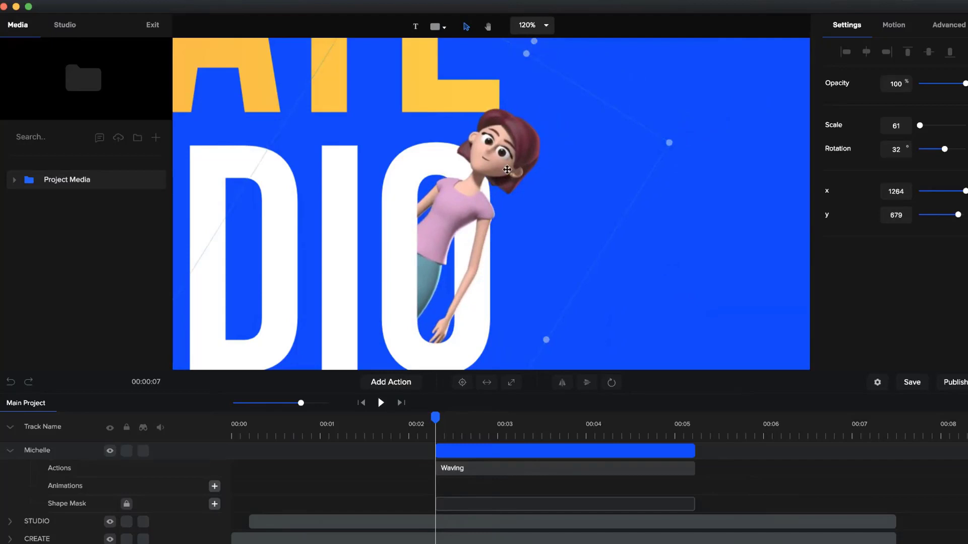
{"action": "left_click_drag", "start_coordinate": [507, 169], "coordinate": [524, 165]}
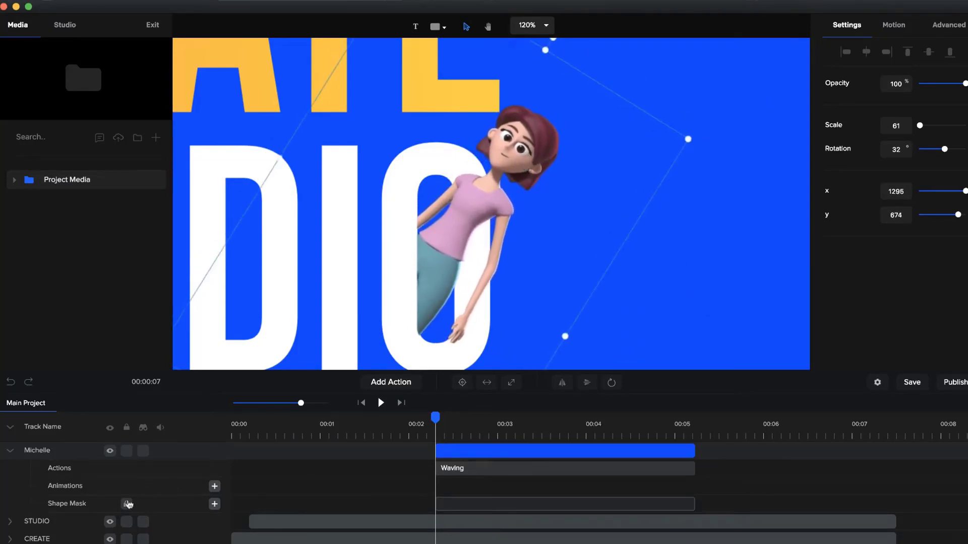
Enlarge the shape mask to scale 1742 and raise it to x 1408, y 632.
{"action": "left_click", "coordinate": [497, 505]}
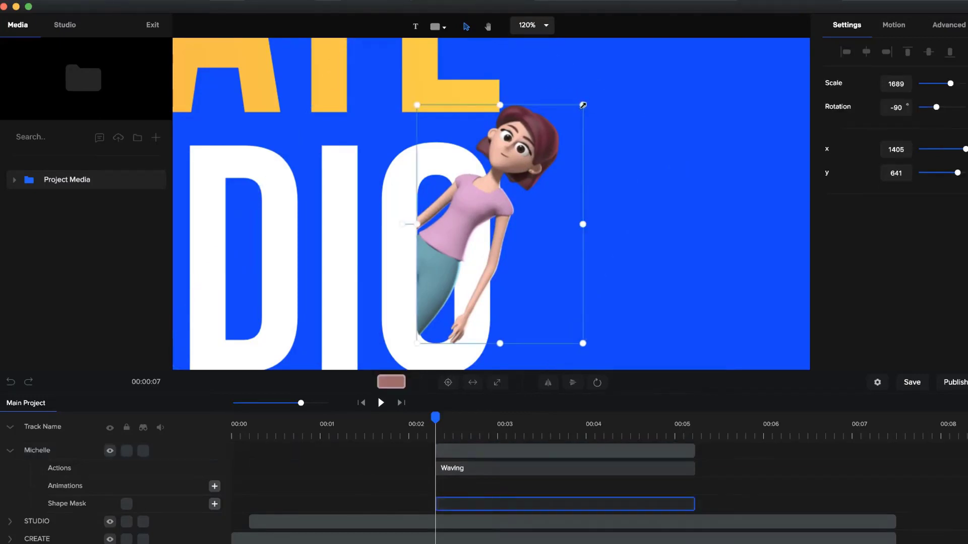
{"action": "left_click_drag", "start_coordinate": [583, 105], "coordinate": [590, 98]}
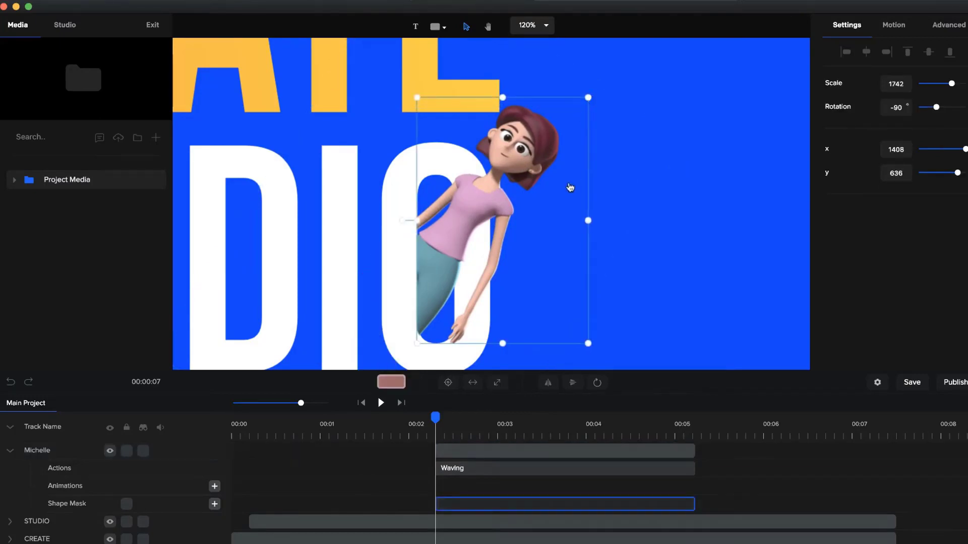
{"action": "scroll", "coordinate": [395, 310], "scroll_direction": "up", "scroll_amount": 8}
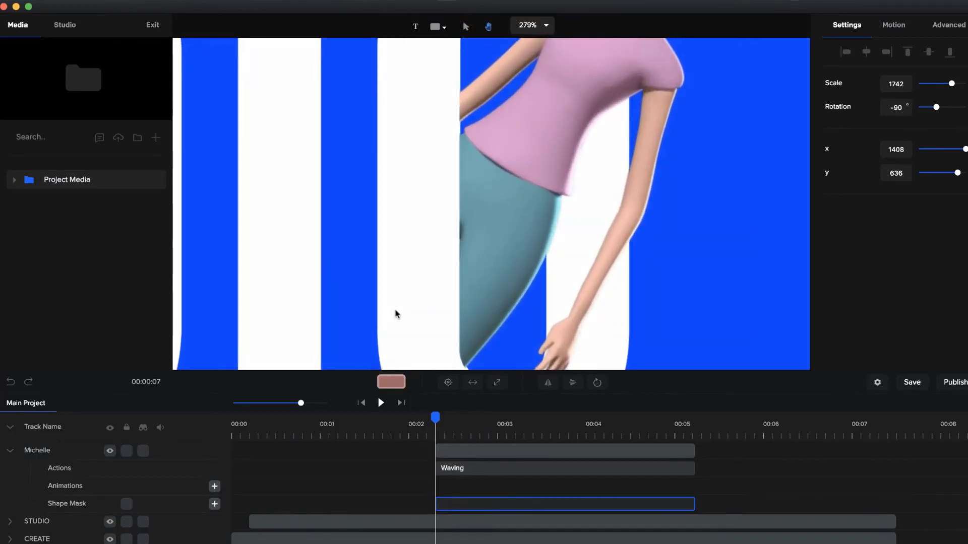
{"action": "scroll", "coordinate": [368, 207], "scroll_direction": "down", "scroll_amount": 4}
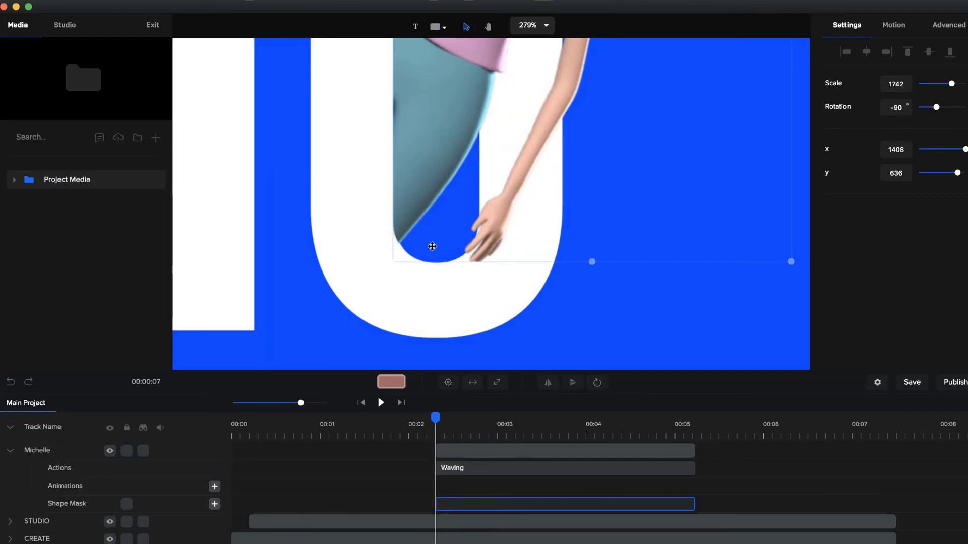
{"action": "left_click_drag", "start_coordinate": [431, 247], "coordinate": [430, 233]}
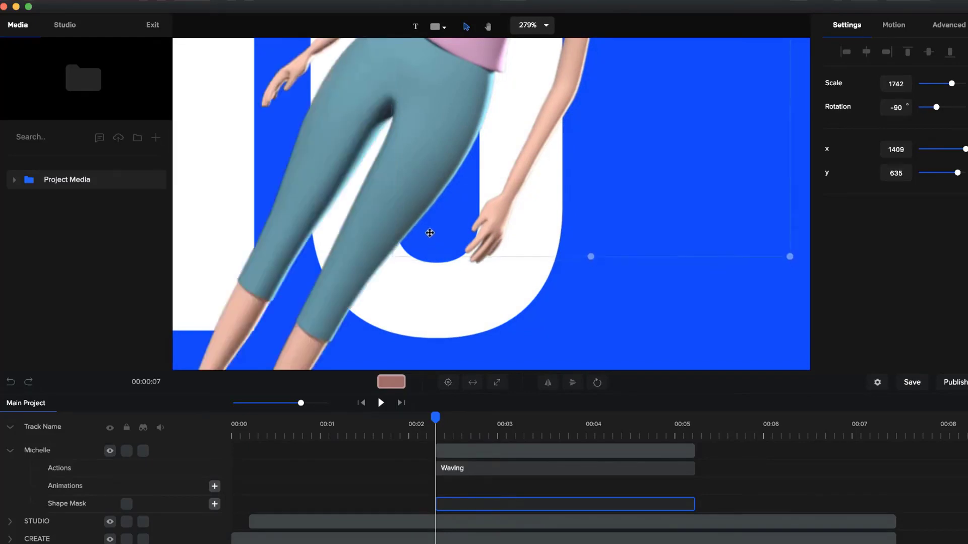
{"action": "scroll", "coordinate": [429, 233], "scroll_direction": "down", "scroll_amount": 3}
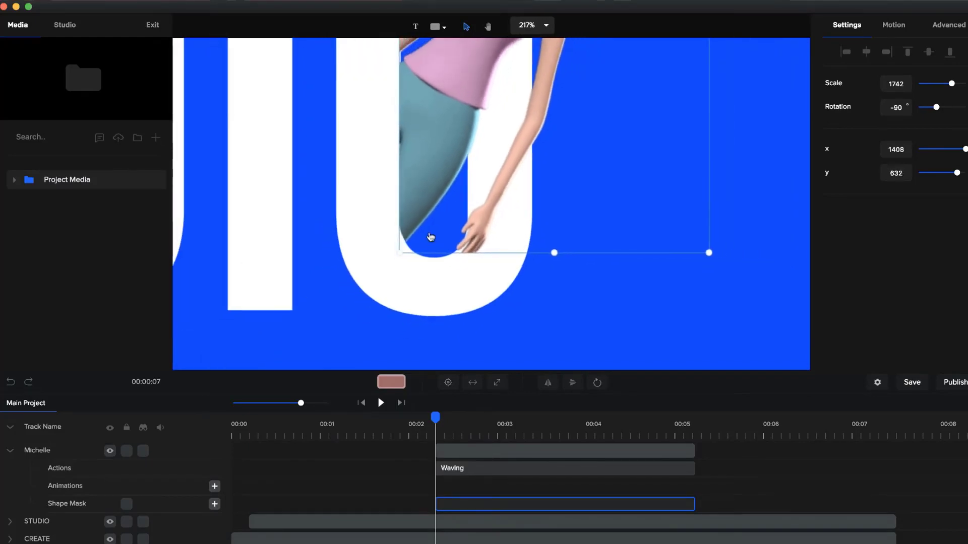
{"action": "scroll", "coordinate": [431, 237], "scroll_direction": "down", "scroll_amount": 10}
{"action": "scroll", "coordinate": [413, 262], "scroll_direction": "up", "scroll_amount": 4}
{"action": "scroll", "coordinate": [403, 297], "scroll_direction": "down", "scroll_amount": 2}
{"action": "left_click", "coordinate": [402, 307]}
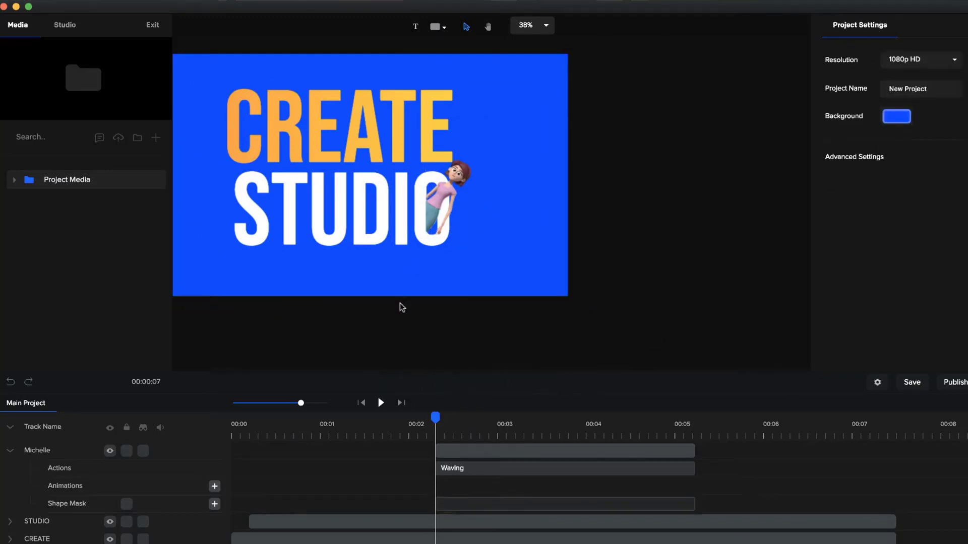
Add a Custom animation with Position enabled to Michelle and shorten it.
{"action": "left_click", "coordinate": [11, 451]}
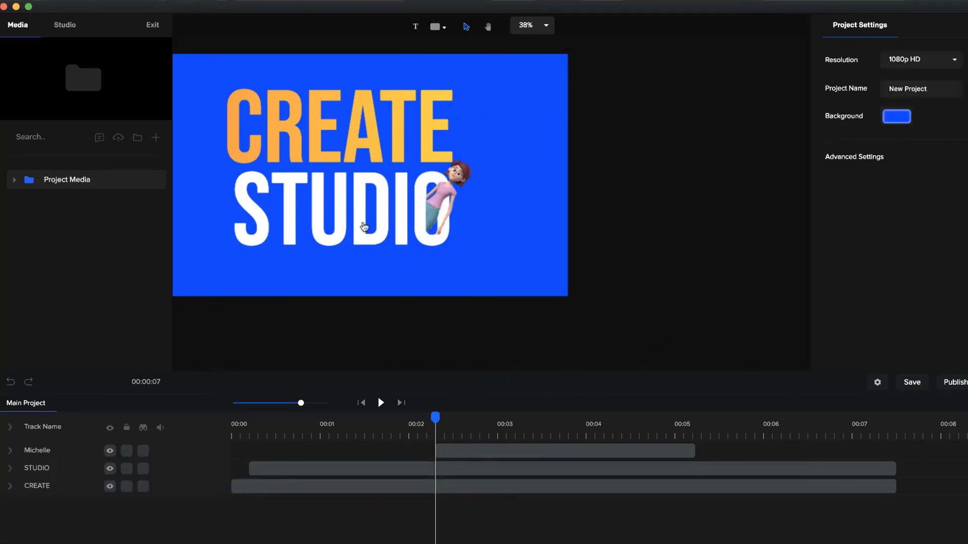
{"action": "scroll", "coordinate": [440, 222], "scroll_direction": "up", "scroll_amount": 5}
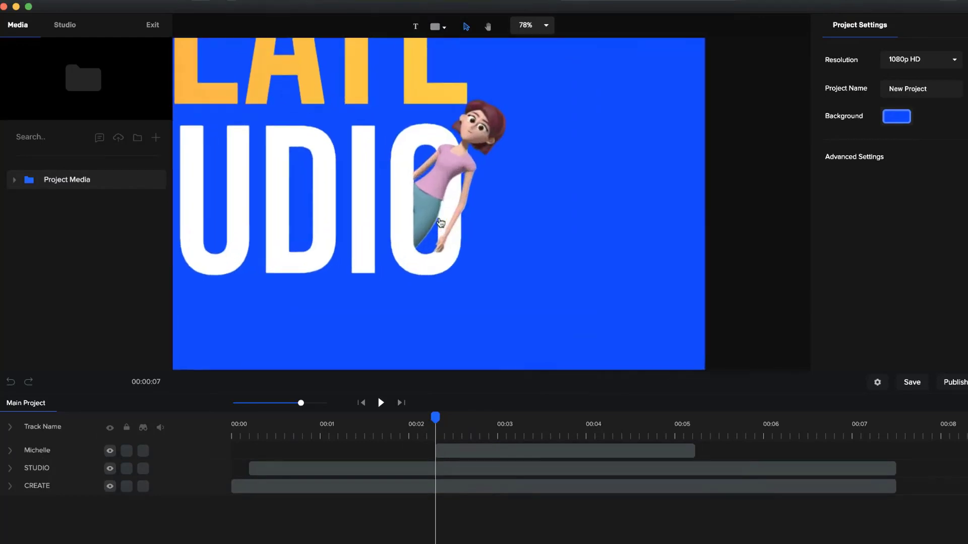
{"action": "mouse_move", "coordinate": [433, 413]}
{"action": "left_mouse_down"}
{"action": "mouse_move", "coordinate": [701, 414]}
{"action": "mouse_move", "coordinate": [429, 415]}
{"action": "mouse_move", "coordinate": [428, 434]}
{"action": "mouse_move", "coordinate": [435, 429]}
{"action": "left_mouse_up"}
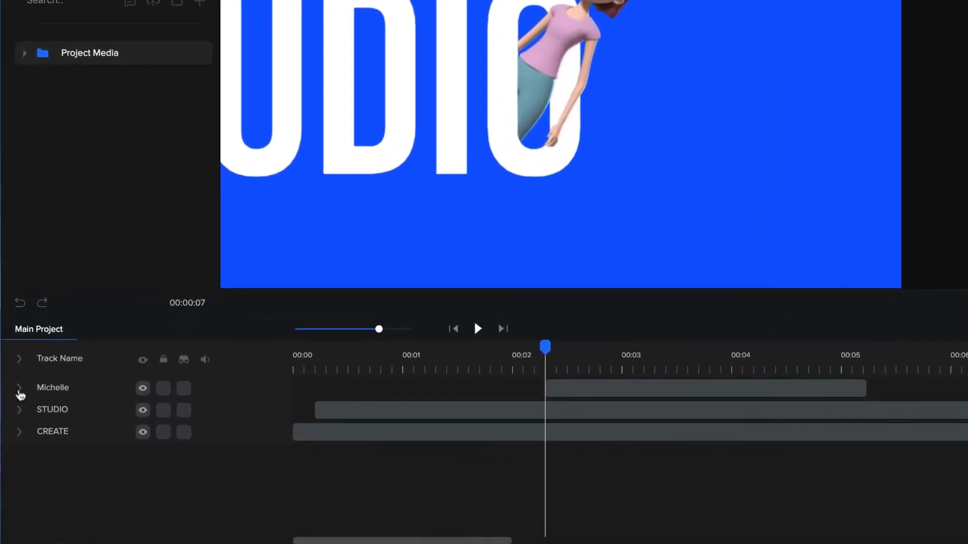
{"action": "left_click", "coordinate": [10, 452]}
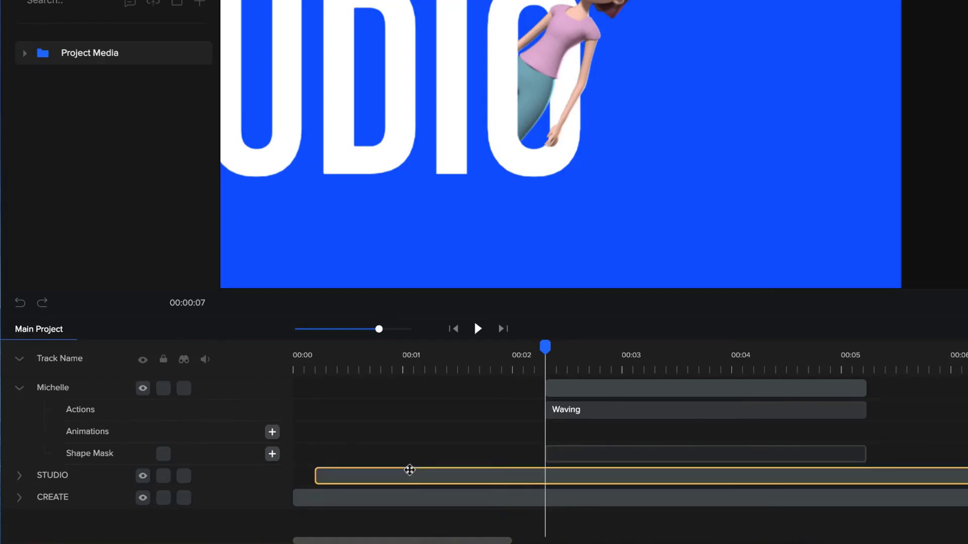
{"action": "left_click", "coordinate": [272, 433]}
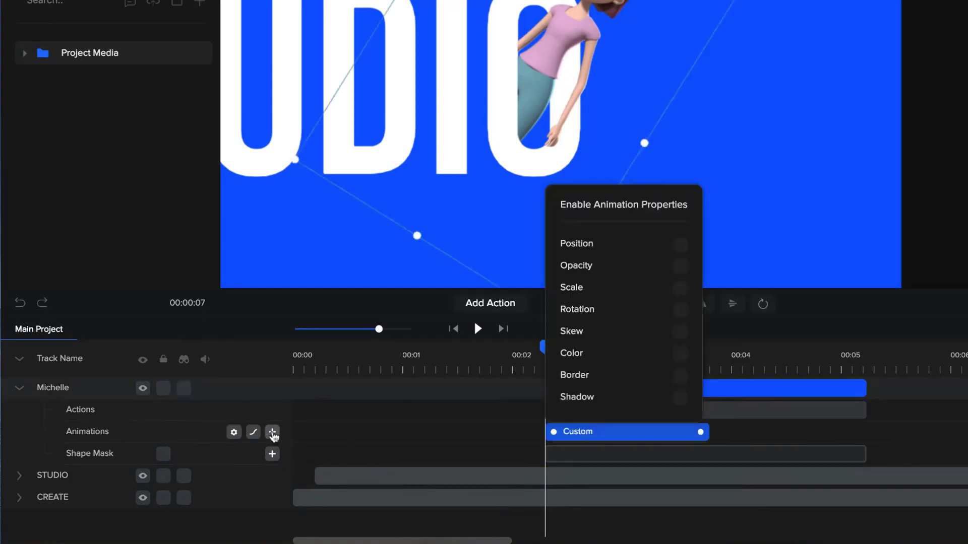
{"action": "left_click", "coordinate": [681, 244]}
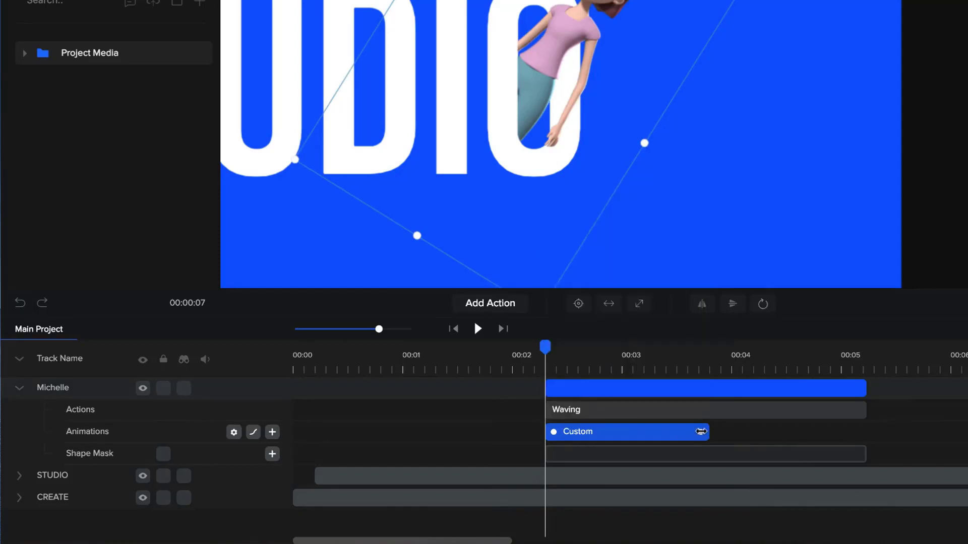
{"action": "left_click_drag", "start_coordinate": [700, 432], "coordinate": [626, 431]}
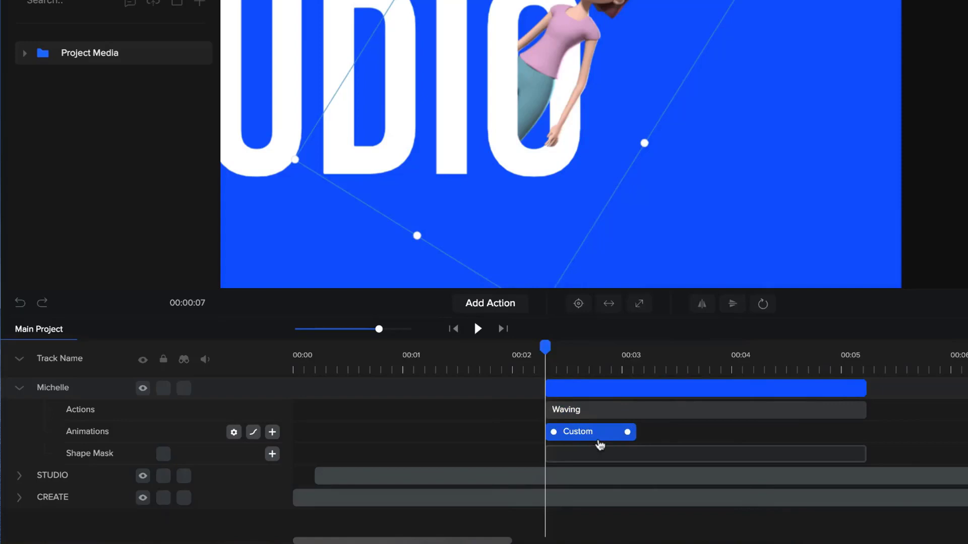
At the animation's start, turn on Shape Mask and drag Michelle down inside the O.
{"action": "left_click", "coordinate": [641, 361]}
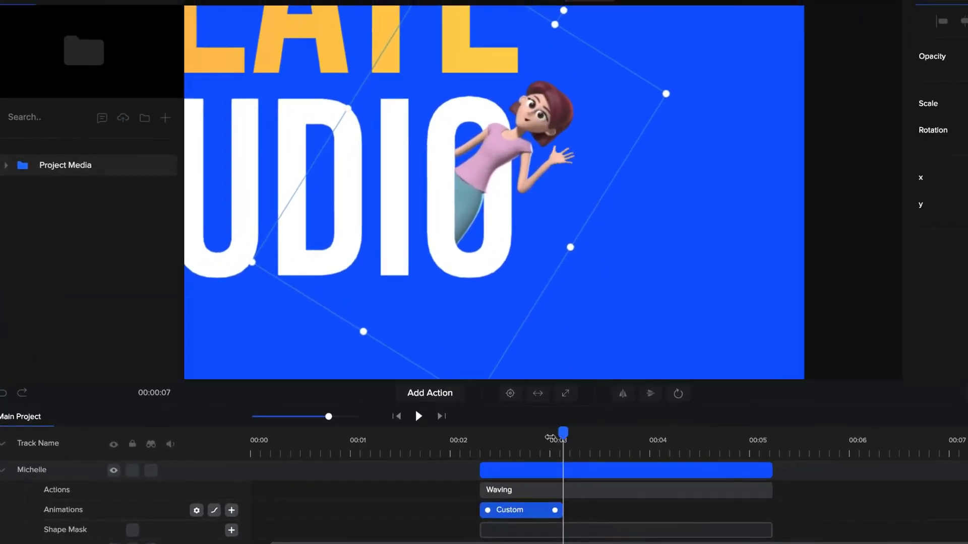
{"action": "left_click_drag", "start_coordinate": [631, 351], "coordinate": [632, 352]}
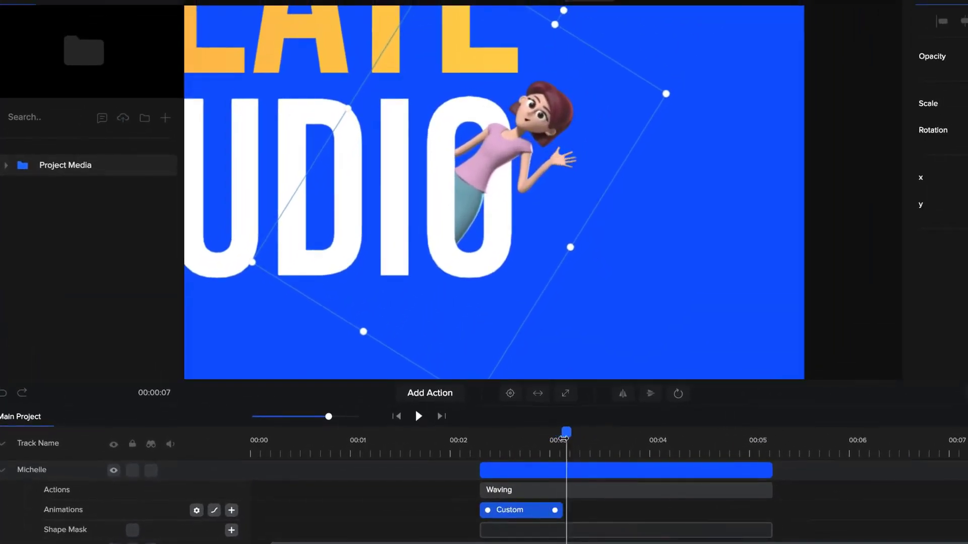
{"action": "left_click", "coordinate": [485, 450]}
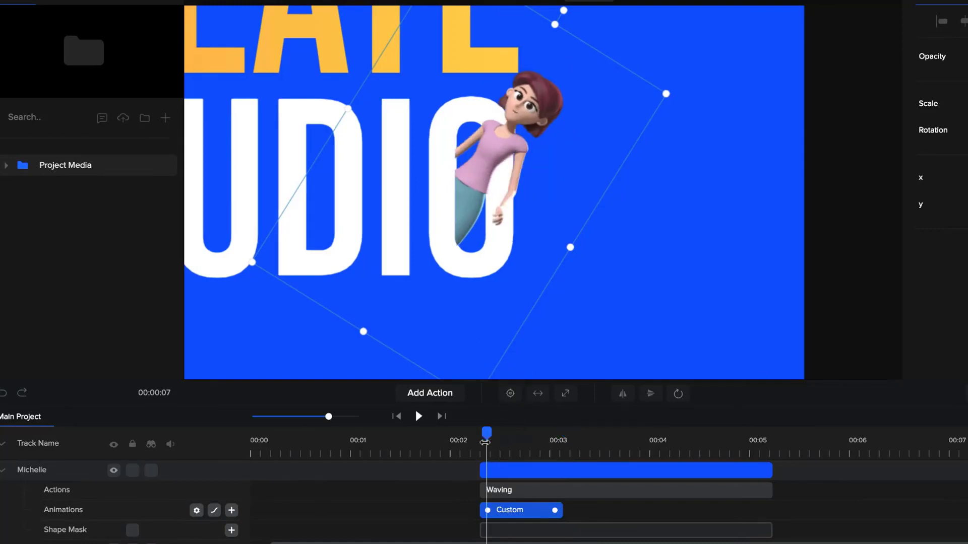
{"action": "left_click_drag", "start_coordinate": [485, 435], "coordinate": [479, 436]}
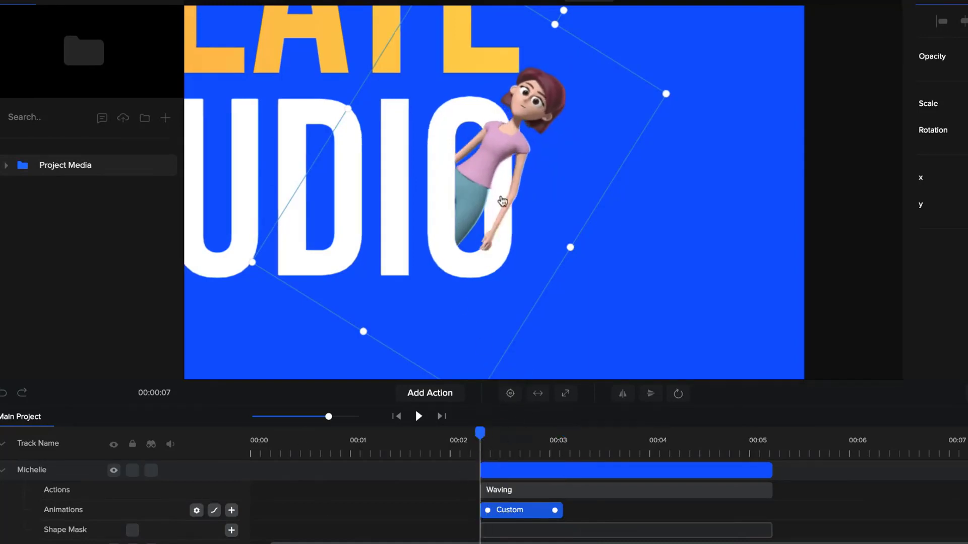
{"action": "left_click", "coordinate": [539, 106]}
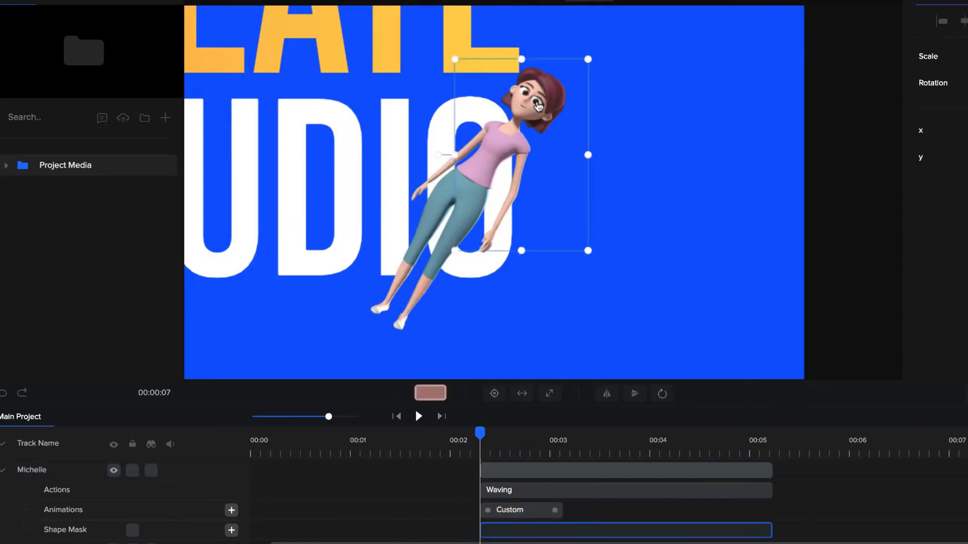
{"action": "left_click", "coordinate": [133, 531]}
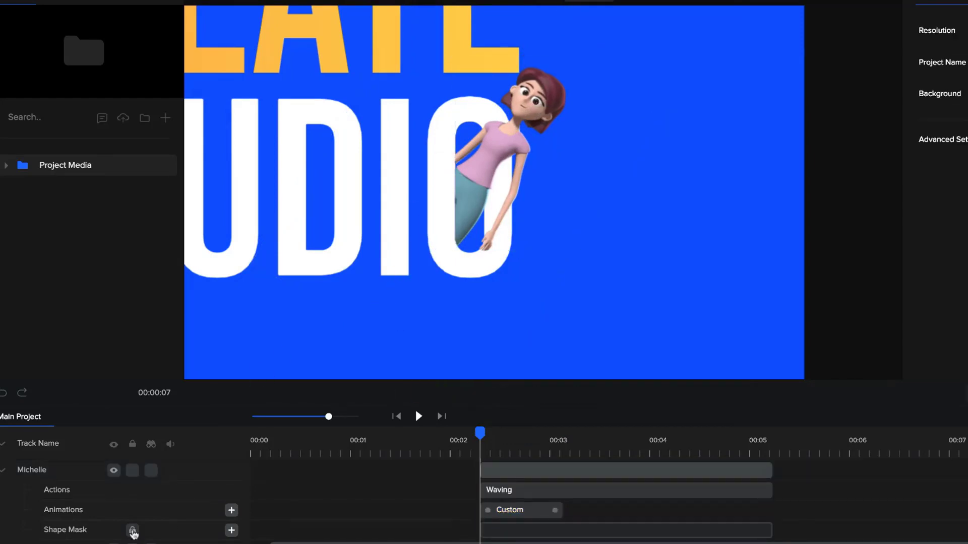
{"action": "left_click", "coordinate": [525, 173]}
{"action": "left_click_drag", "start_coordinate": [524, 173], "coordinate": [415, 225]}
Preview her rising out of the O waving, shifting her clip to start around 00:02.3.
{"action": "left_click_drag", "start_coordinate": [479, 434], "coordinate": [569, 432]}
{"action": "left_click_drag", "start_coordinate": [506, 466], "coordinate": [518, 469]}
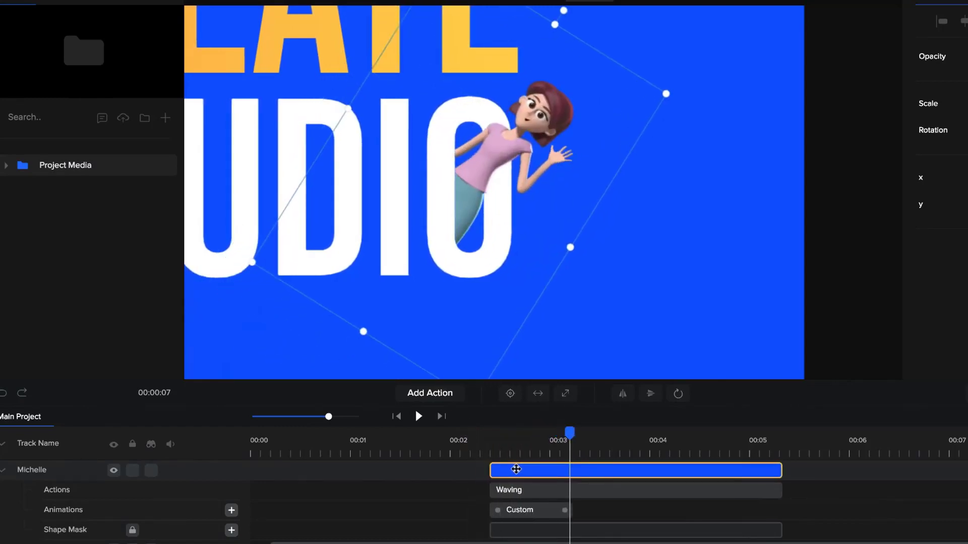
{"action": "left_click", "coordinate": [473, 450]}
{"action": "left_click_drag", "start_coordinate": [473, 432], "coordinate": [630, 418]}
Duplicate the slide-up Custom animation in reverse and move the copy later on the timeline.
{"action": "left_click", "coordinate": [561, 510]}
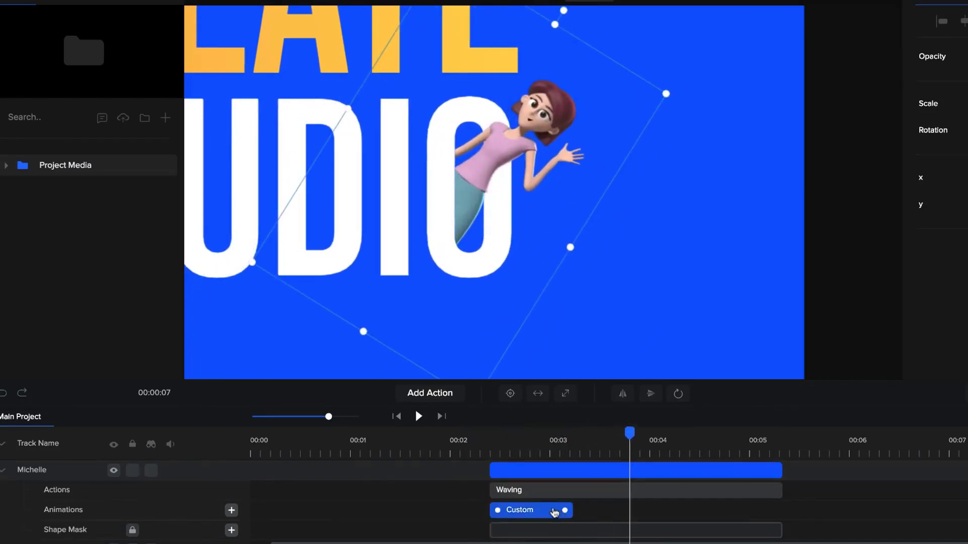
{"action": "right_click", "coordinate": [513, 509]}
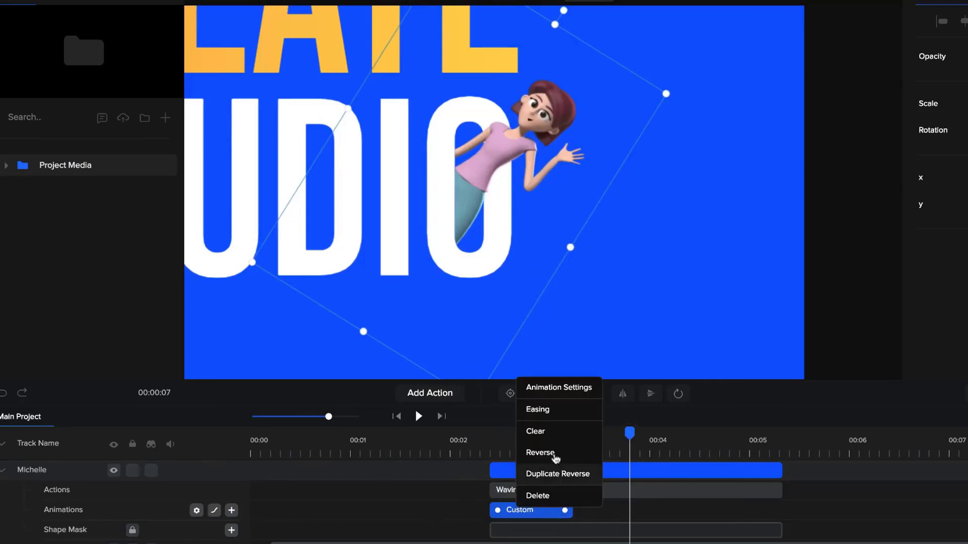
{"action": "left_click", "coordinate": [569, 475]}
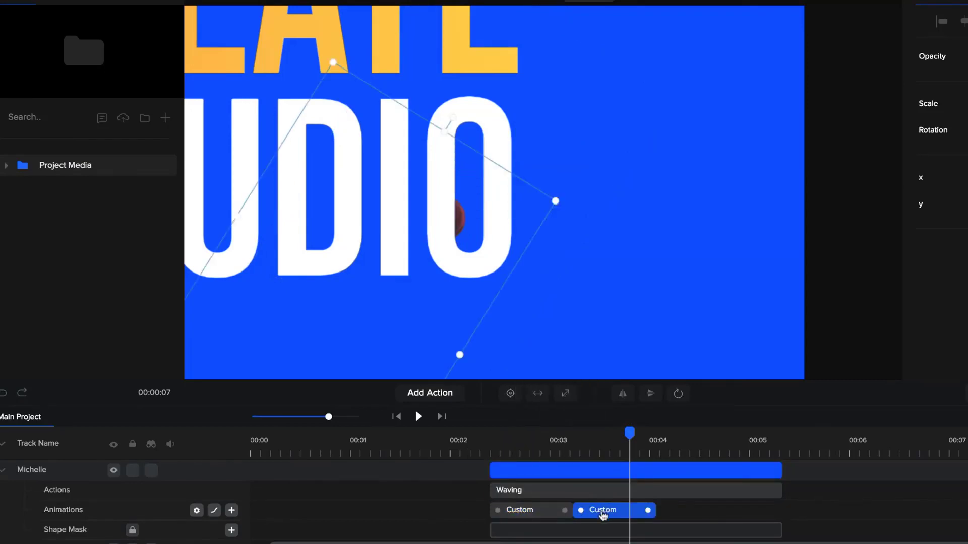
{"action": "left_click_drag", "start_coordinate": [603, 514], "coordinate": [663, 513]}
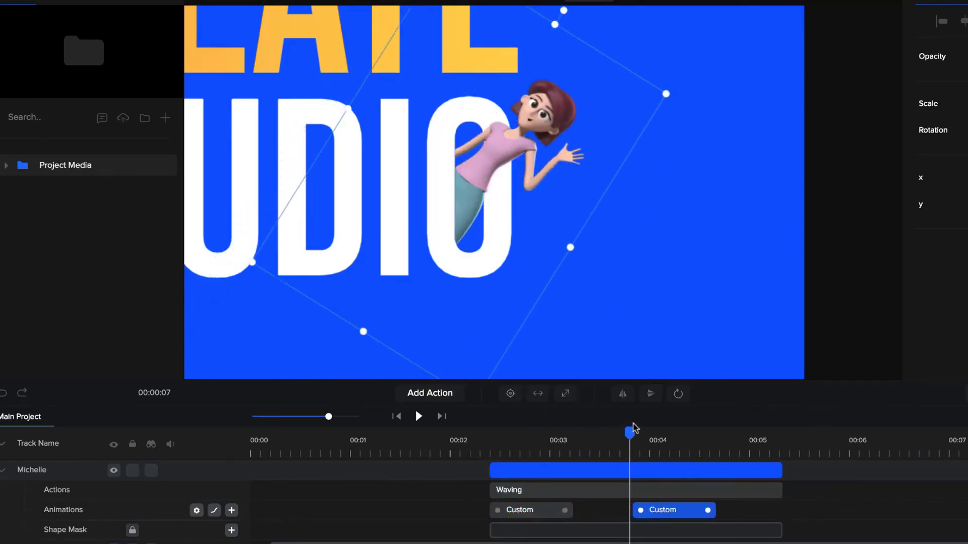
{"action": "left_click_drag", "start_coordinate": [630, 433], "coordinate": [722, 446]}
Give the reversed clip Power2 In easing and shorten it to about 00:03.8–00:04.6.
{"action": "right_click", "coordinate": [671, 513]}
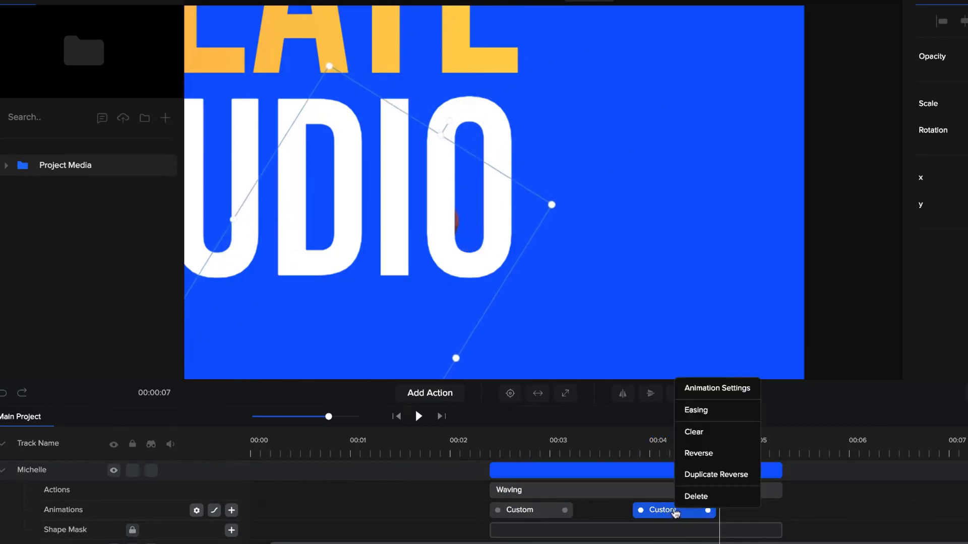
{"action": "left_click", "coordinate": [711, 411]}
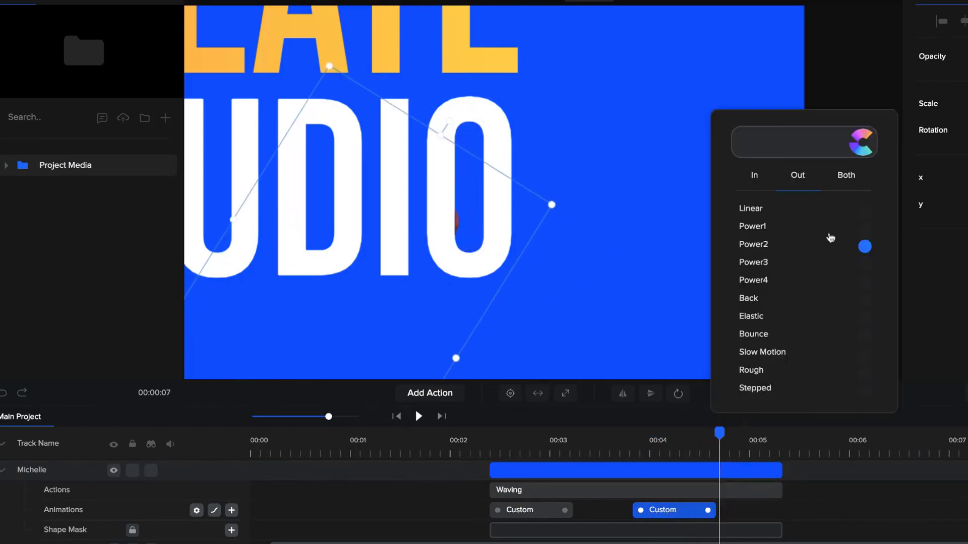
{"action": "left_click", "coordinate": [755, 174]}
{"action": "left_click", "coordinate": [710, 468]}
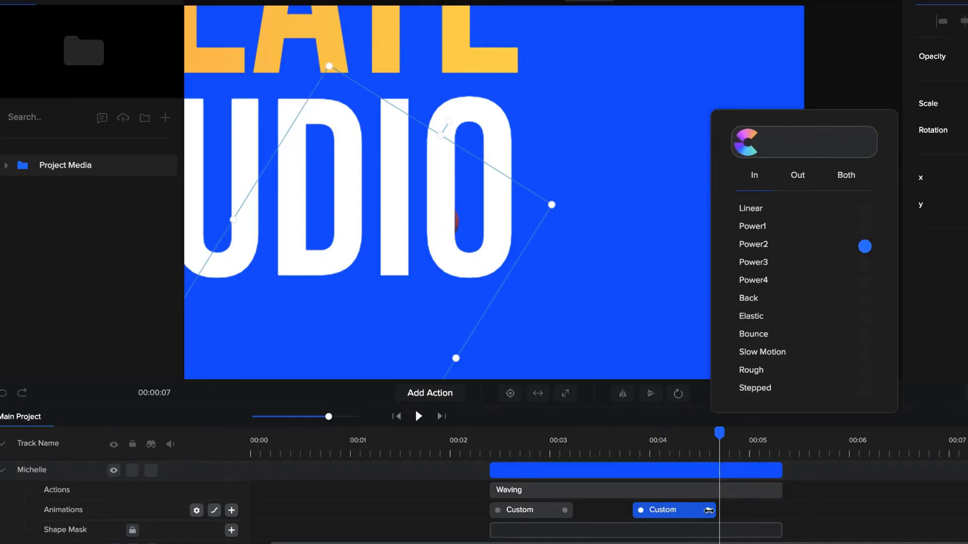
{"action": "left_click_drag", "start_coordinate": [709, 510], "coordinate": [702, 510]}
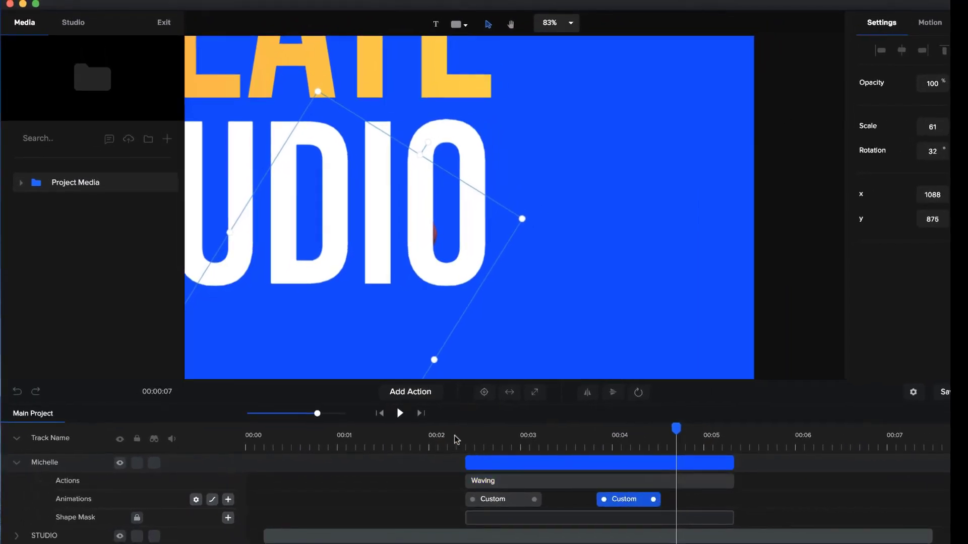
{"action": "left_click", "coordinate": [456, 438]}
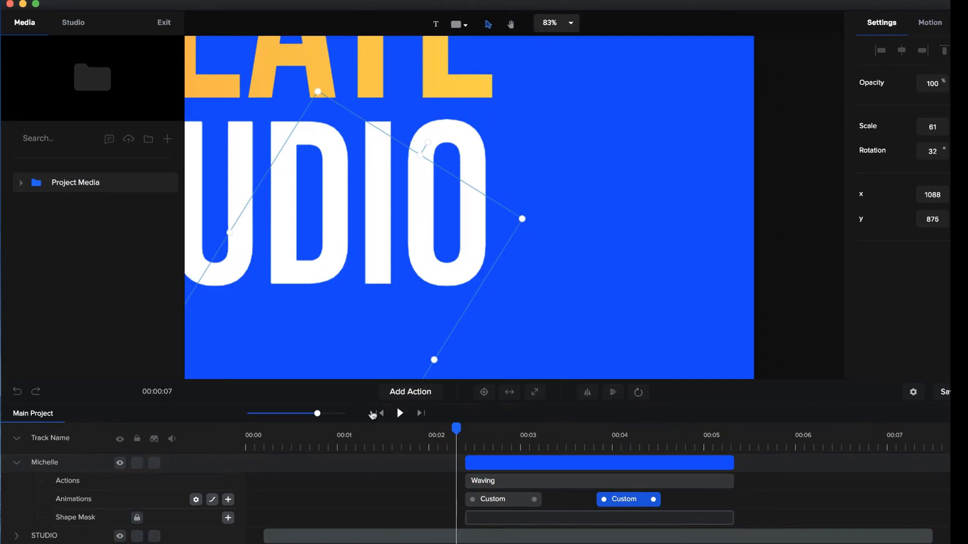
After a full playback, drag Michelle lower and left inside the O at the slide-down's end.
{"action": "left_click", "coordinate": [379, 413]}
{"action": "key", "text": "space"}
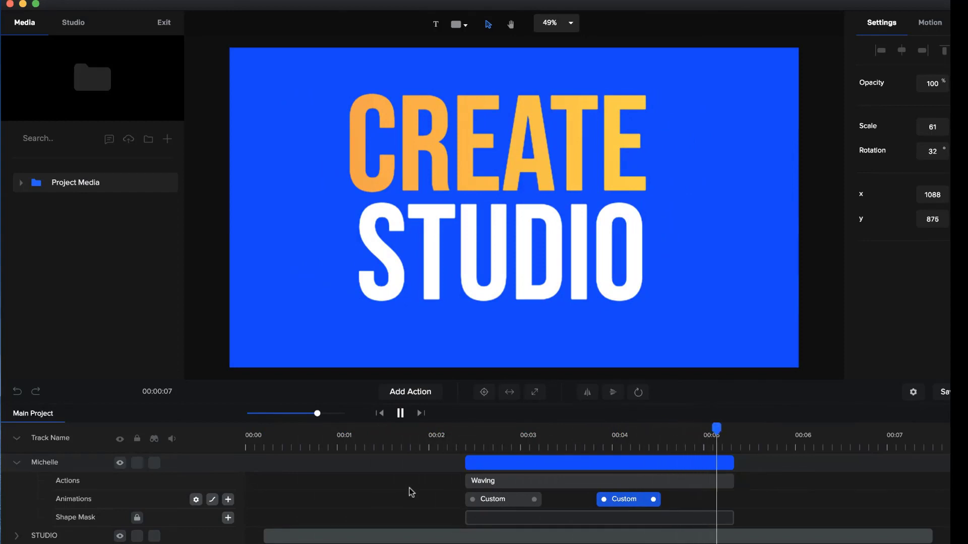
{"action": "key", "text": "space"}
{"action": "left_click", "coordinate": [652, 500]}
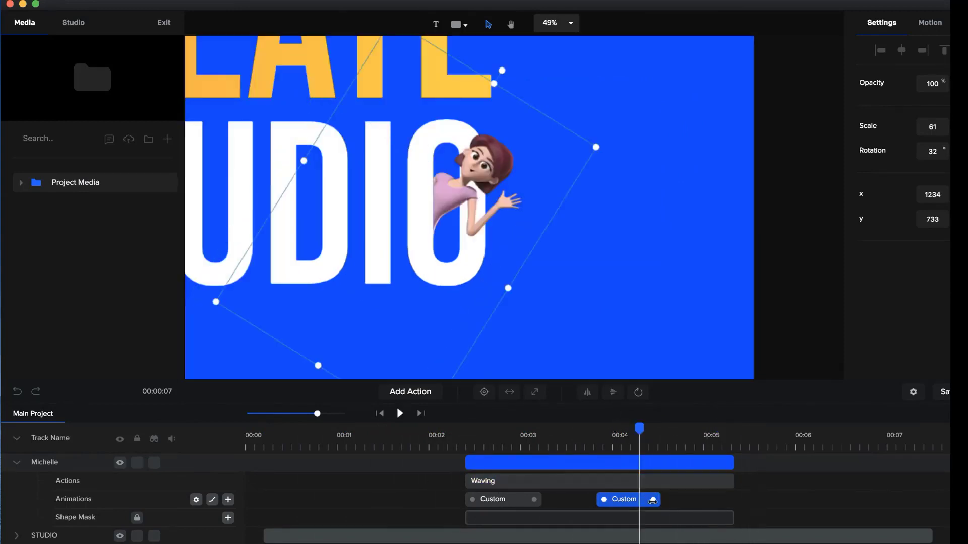
{"action": "left_click", "coordinate": [674, 436]}
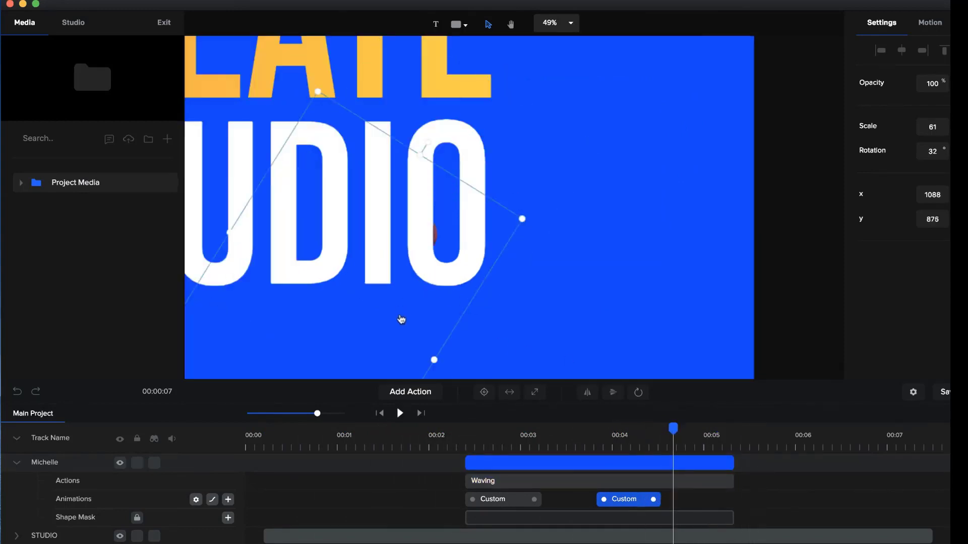
{"action": "left_click_drag", "start_coordinate": [401, 323], "coordinate": [377, 336]}
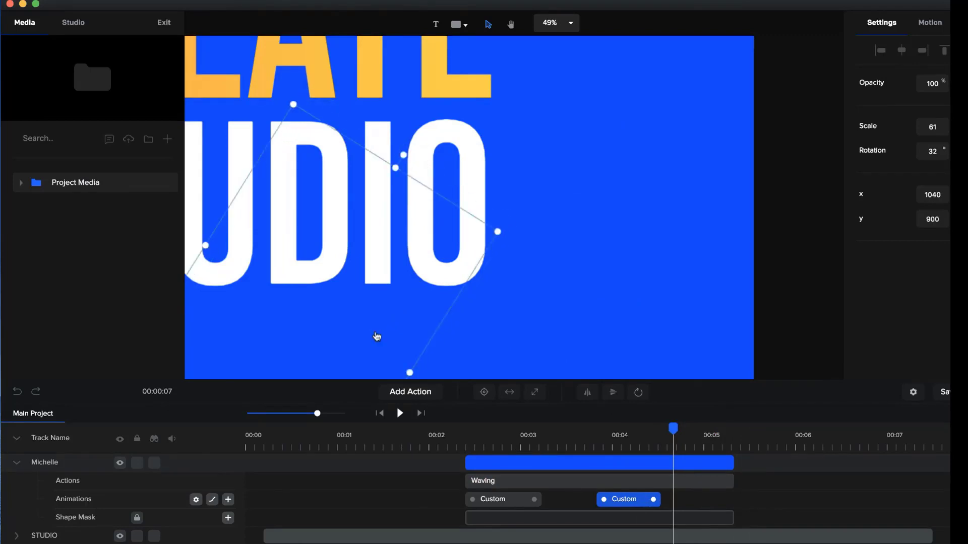
Replay the slide-down from about 3.9 s and 2.4 s to check her hiding motion.
{"action": "left_click", "coordinate": [584, 448]}
{"action": "key", "text": "space"}
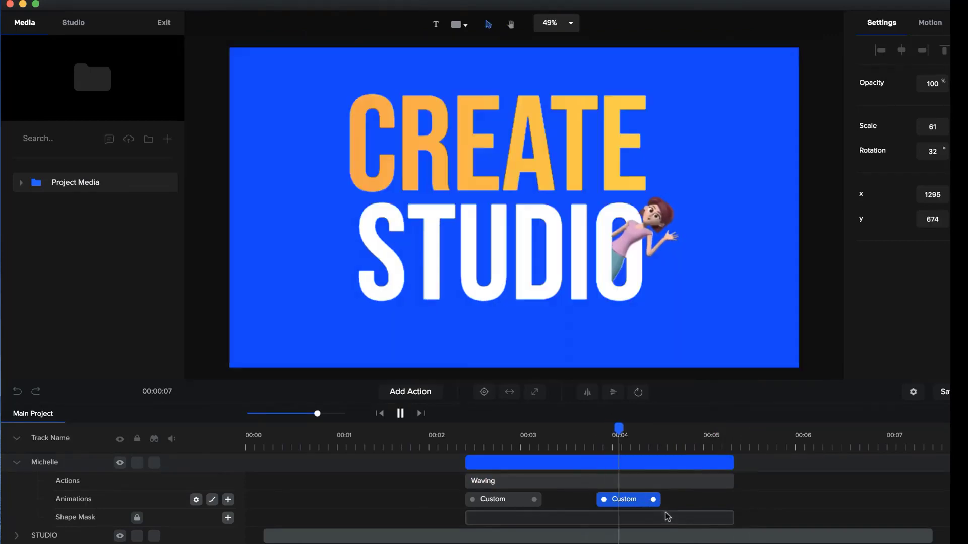
{"action": "key", "text": "space"}
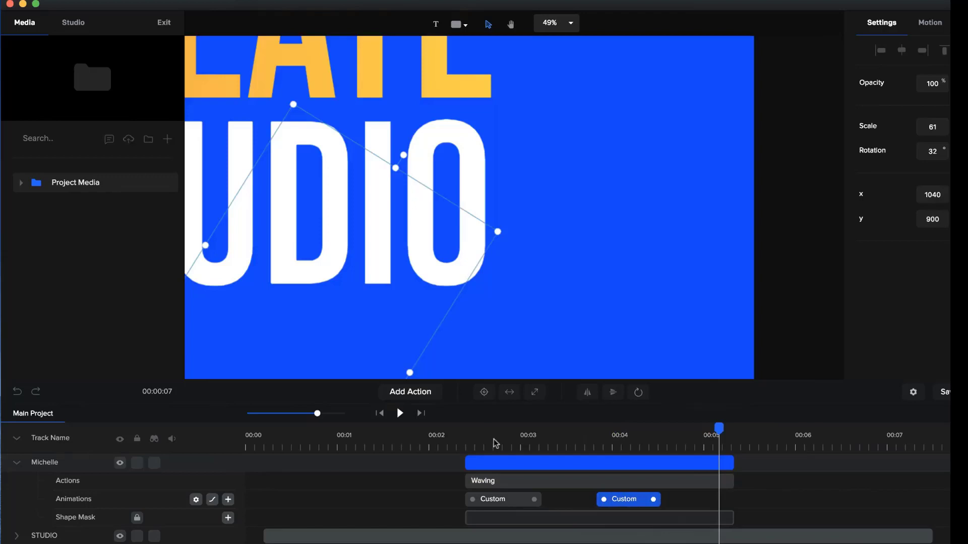
{"action": "left_click", "coordinate": [462, 439]}
{"action": "key", "text": "space"}
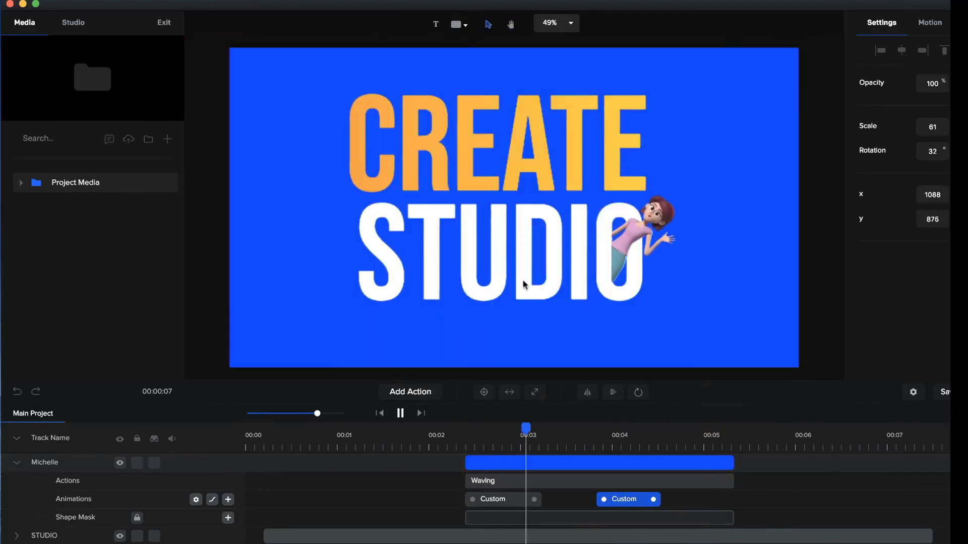
{"action": "key", "text": "space"}
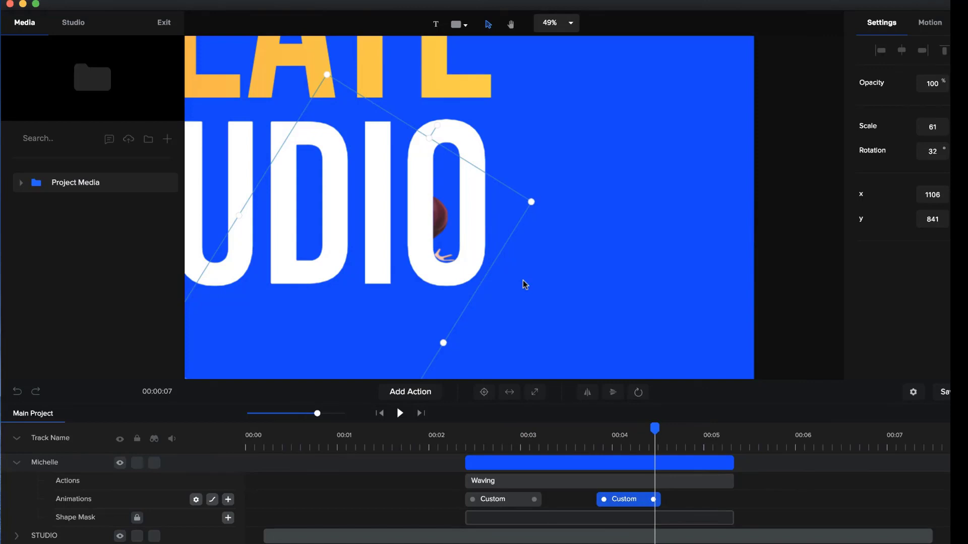
Scrub back to her waving pose and zoom out to view the whole canvas.
{"action": "left_click_drag", "start_coordinate": [679, 436], "coordinate": [559, 414]}
{"action": "scroll", "coordinate": [413, 161], "scroll_direction": "up", "scroll_amount": 2}
{"action": "scroll", "coordinate": [414, 161], "scroll_direction": "down", "scroll_amount": 1}
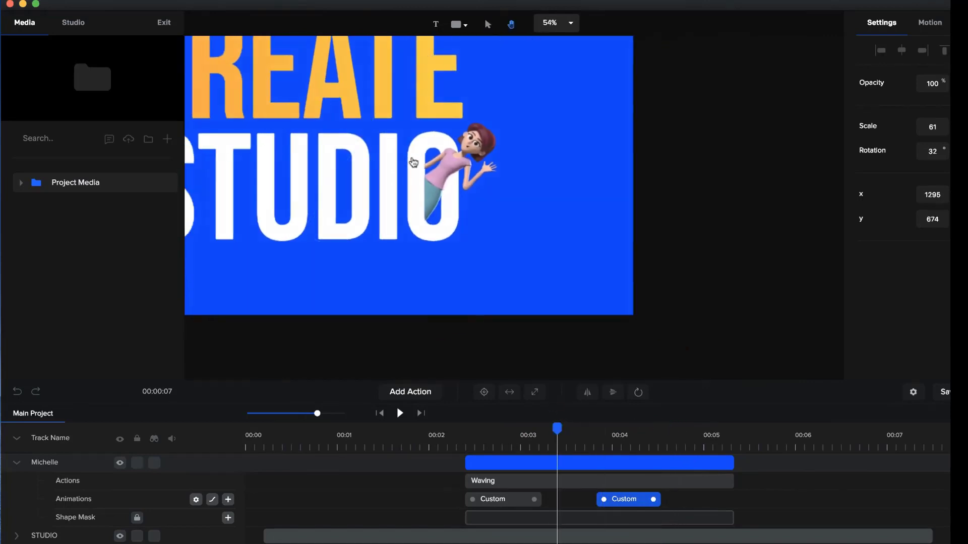
{"action": "left_click_drag", "start_coordinate": [415, 161], "coordinate": [567, 216]}
{"action": "scroll", "coordinate": [573, 216], "scroll_direction": "down", "scroll_amount": 1}
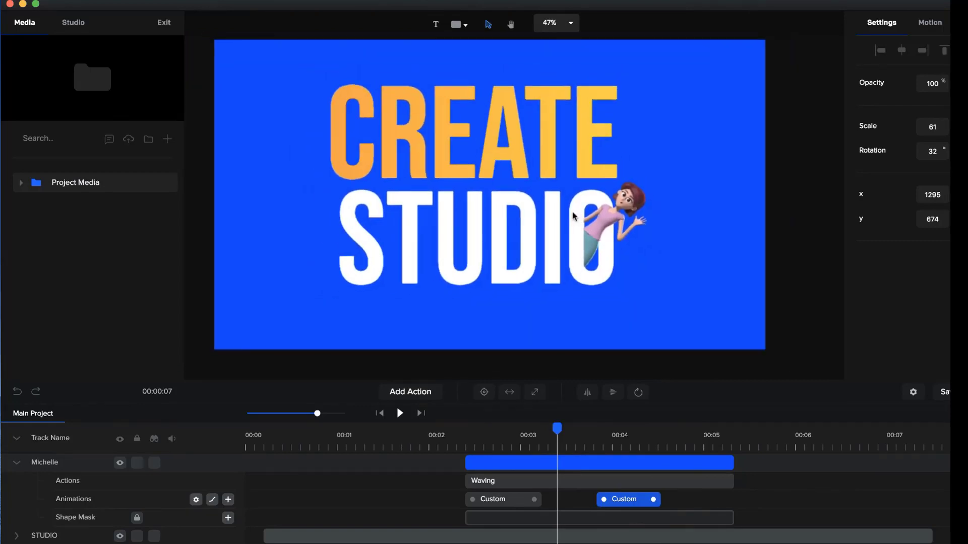